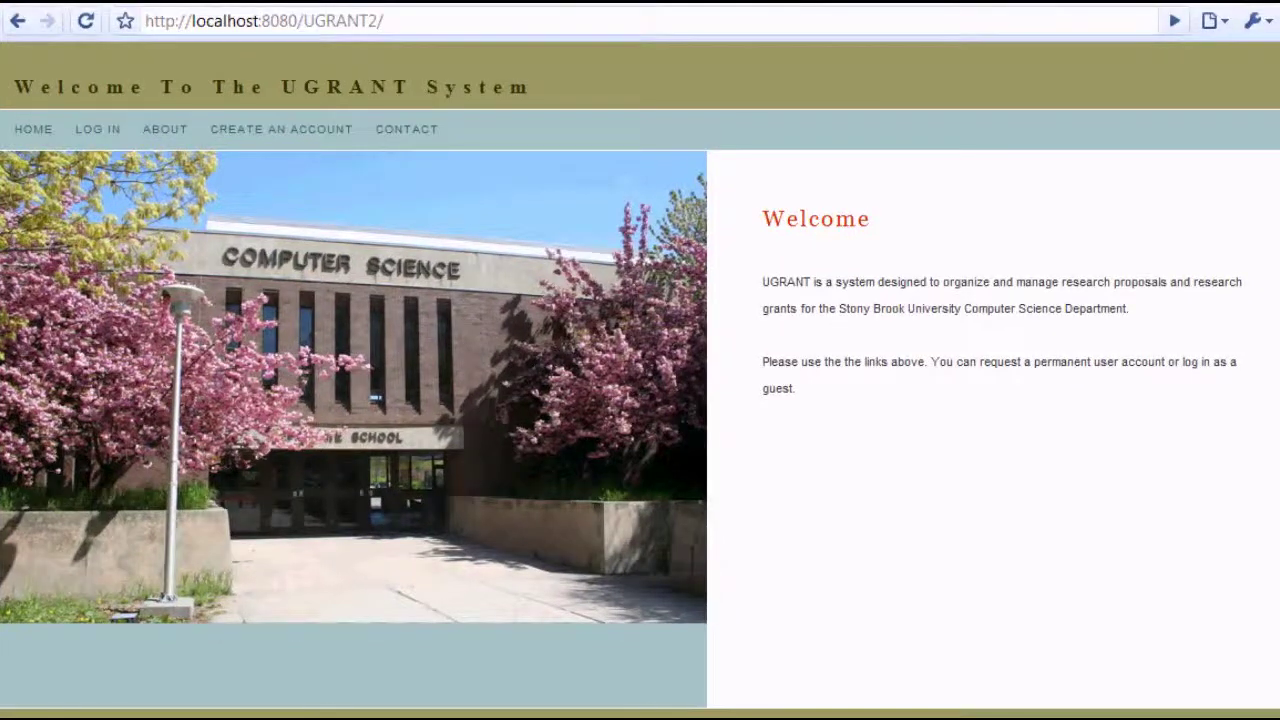
Start a new account request and enter the username, full name and e-mail address
{"action": "left_click", "coordinate": [285, 135]}
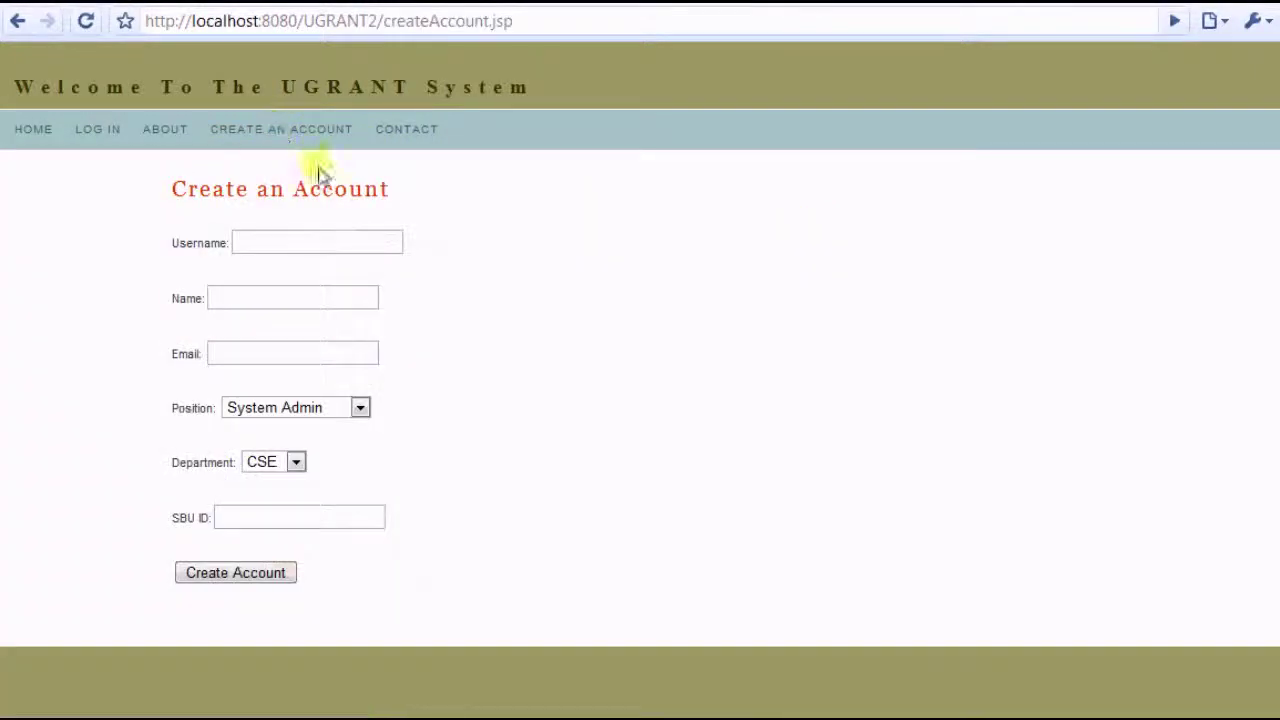
{"action": "left_click", "coordinate": [295, 240]}
{"action": "type", "text": "Aw"}
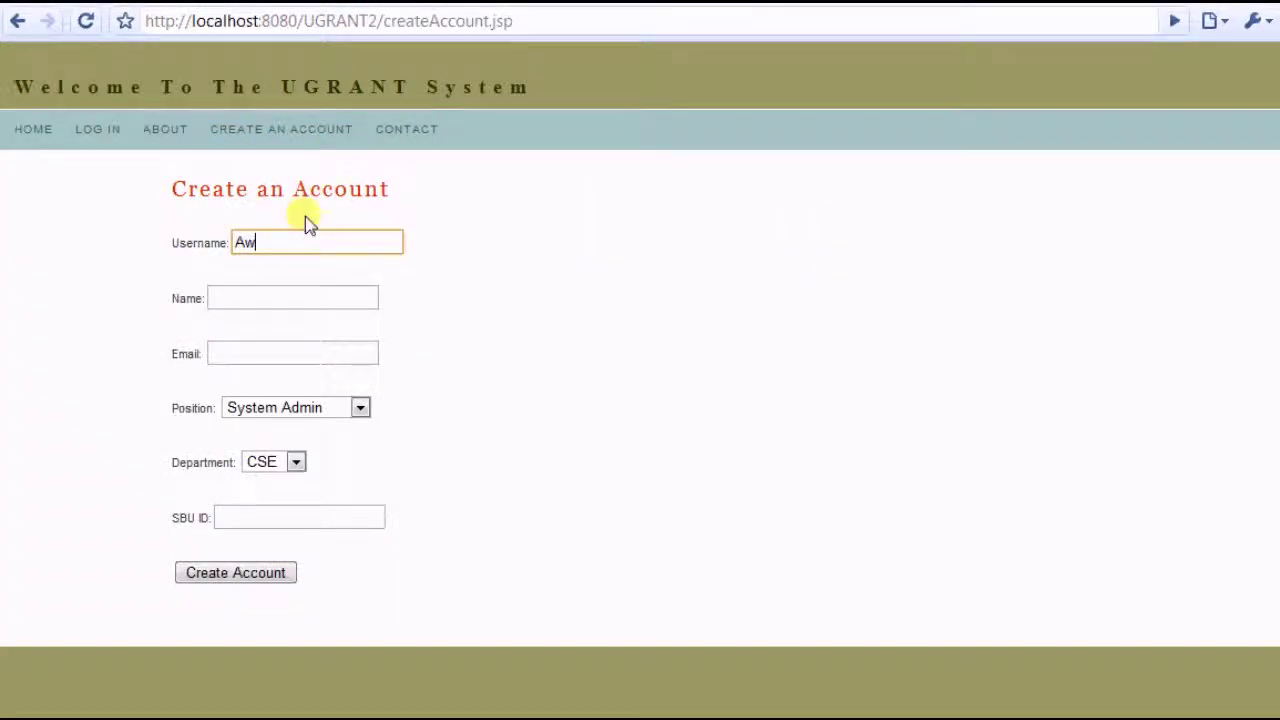
{"action": "type", "text": "esomeTeacher"}
{"action": "key", "text": "Tab"}
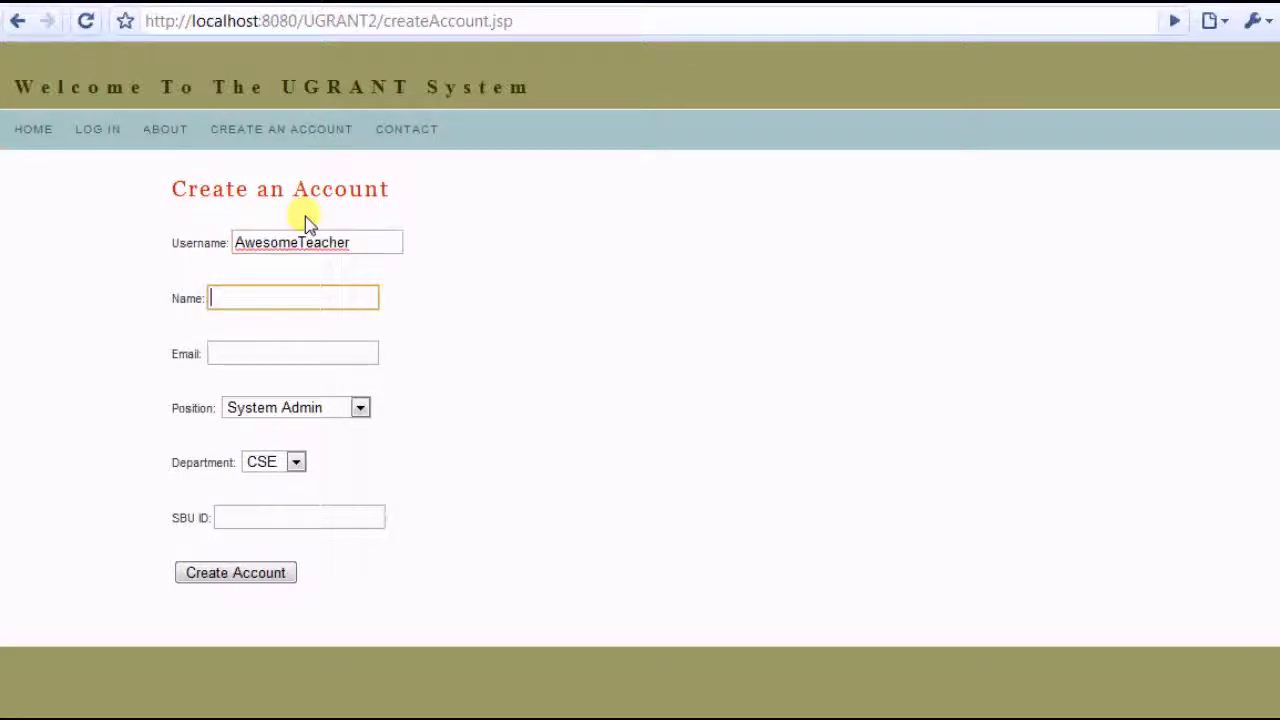
{"action": "type", "text": "Awesome Teacher"}
{"action": "key", "text": "Tab"}
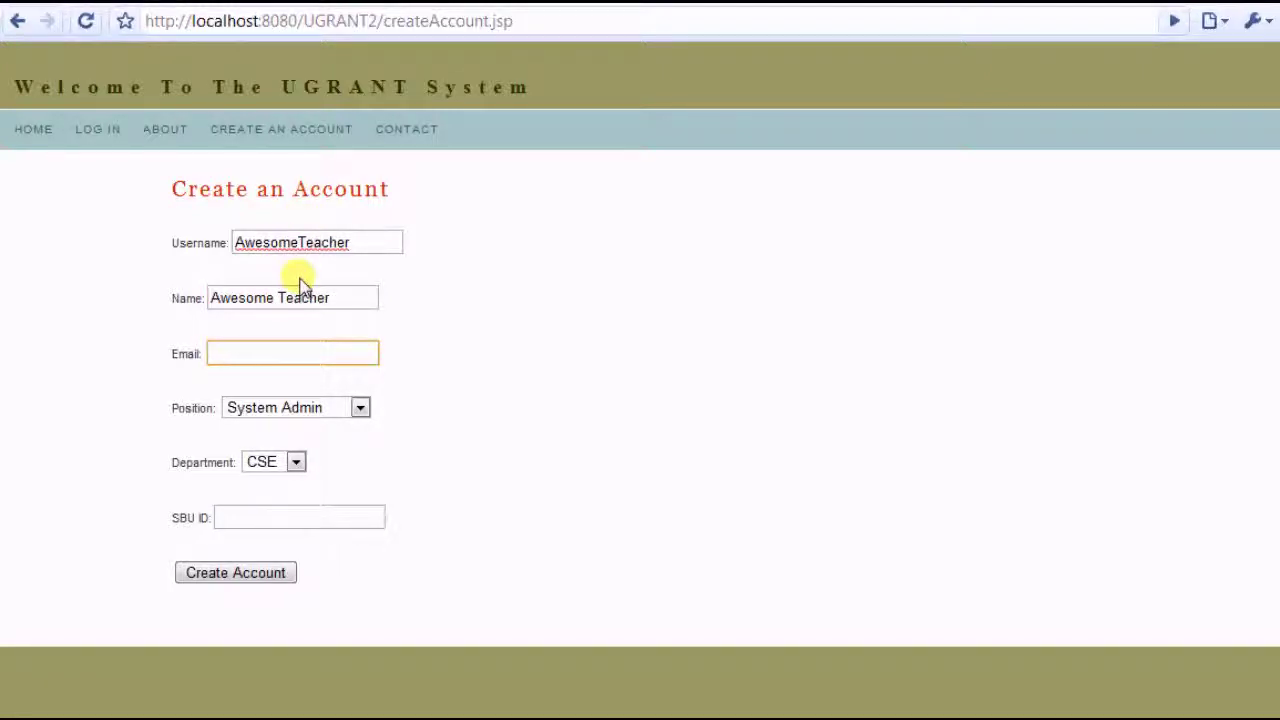
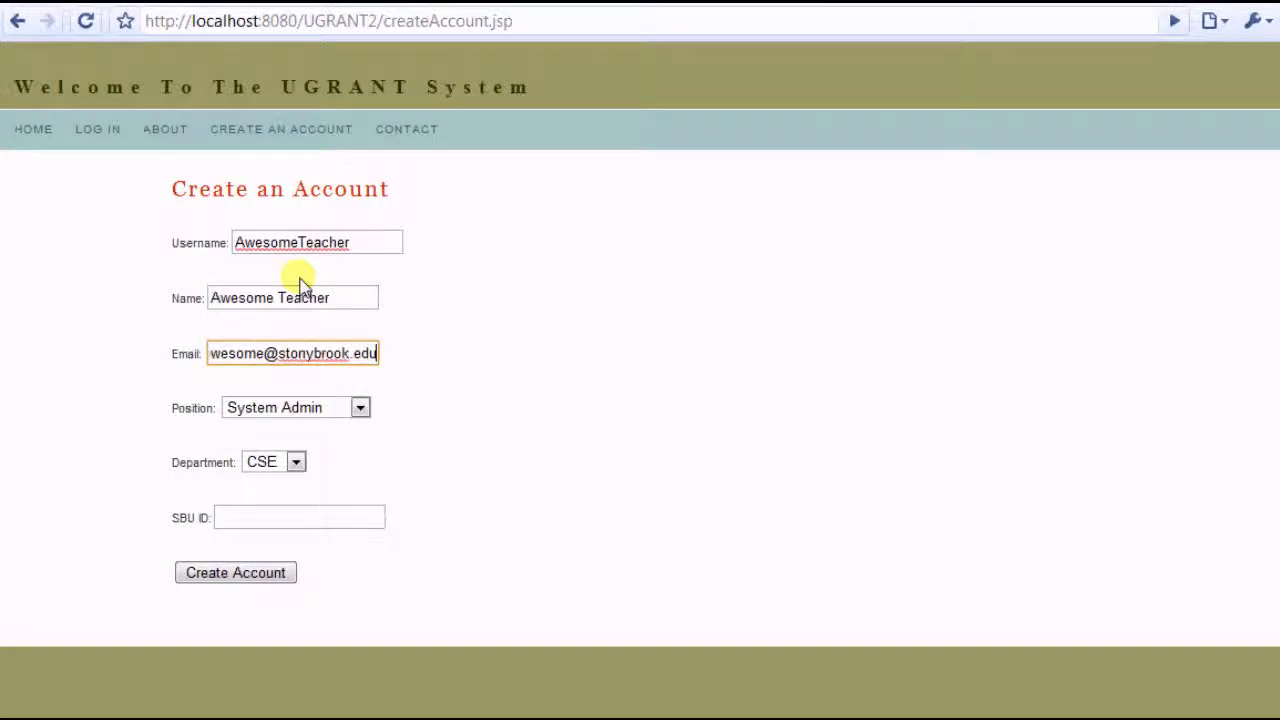
Choose Professor as the position, enter the SBU ID, and submit the request
{"action": "left_click", "coordinate": [334, 407]}
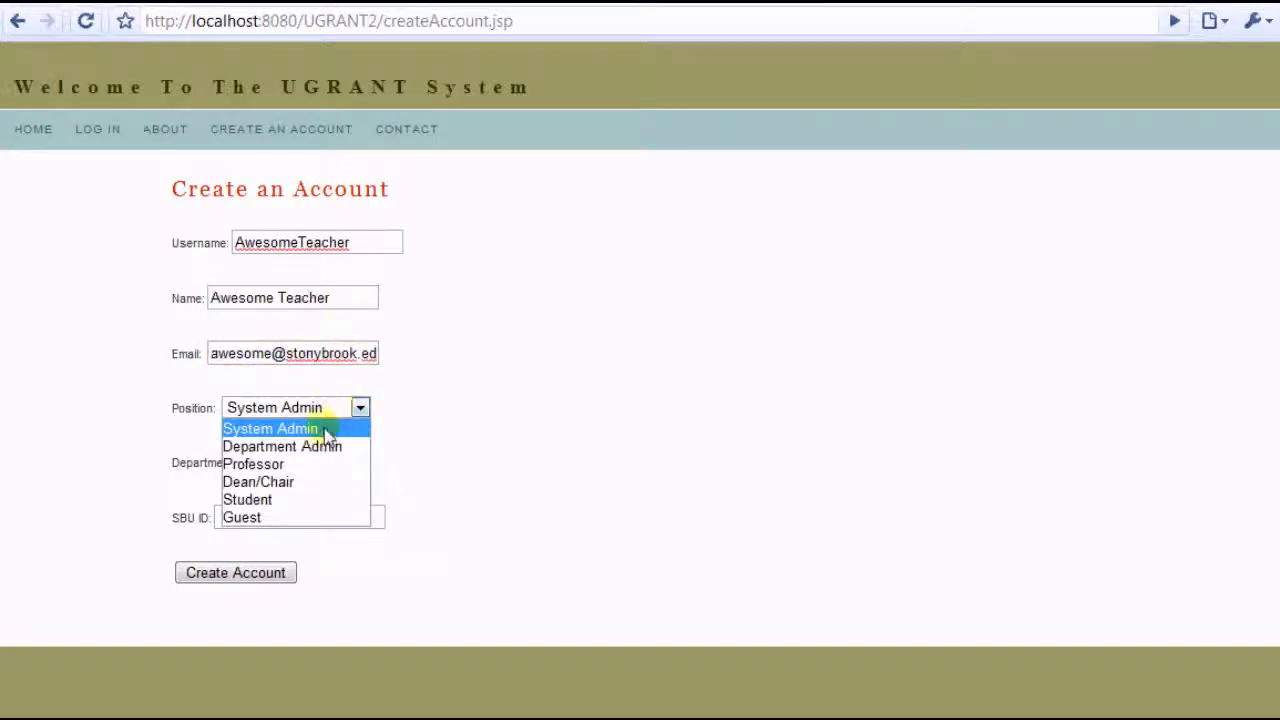
{"action": "left_click", "coordinate": [277, 465]}
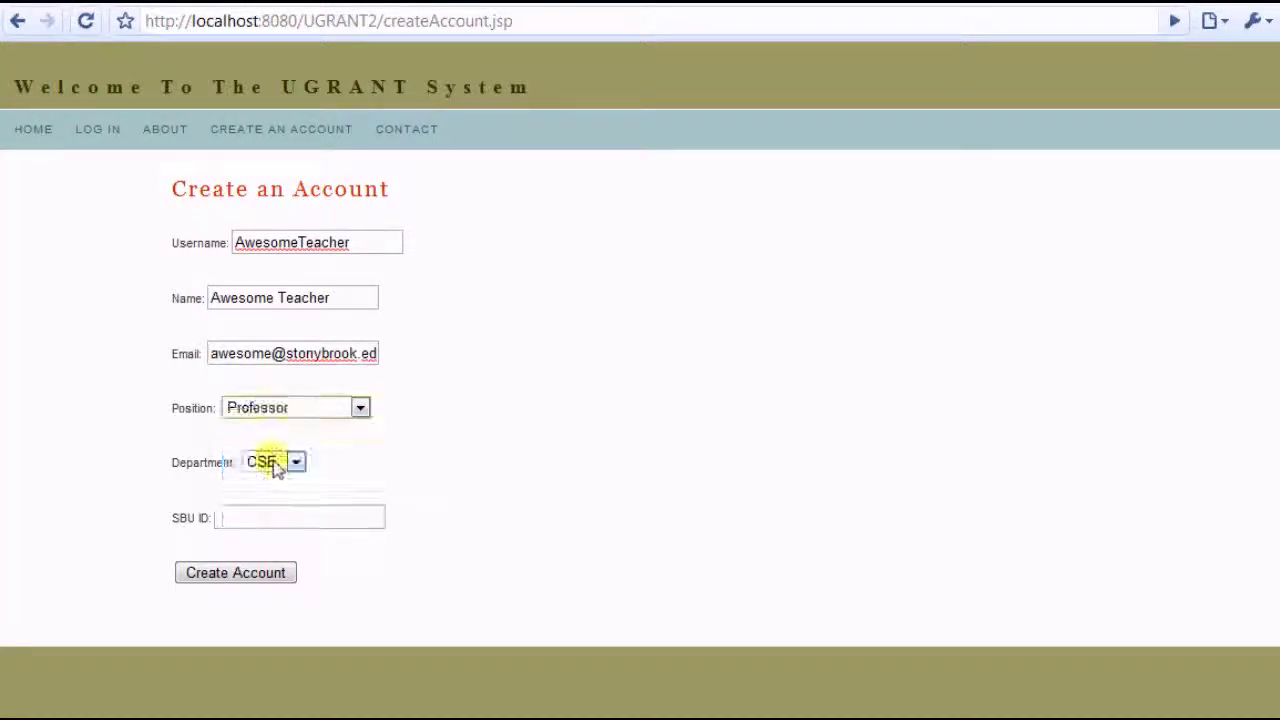
{"action": "left_click", "coordinate": [295, 526]}
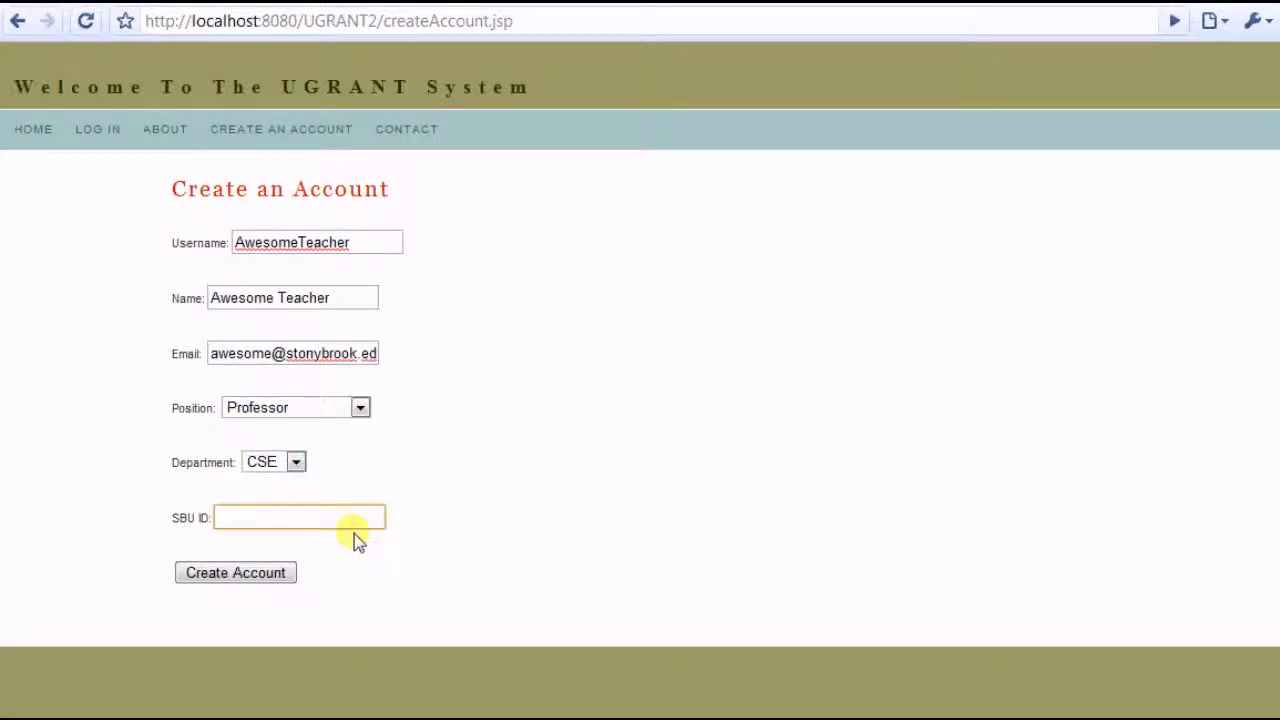
{"action": "type", "text": "47896"}
{"action": "left_click", "coordinate": [277, 576]}
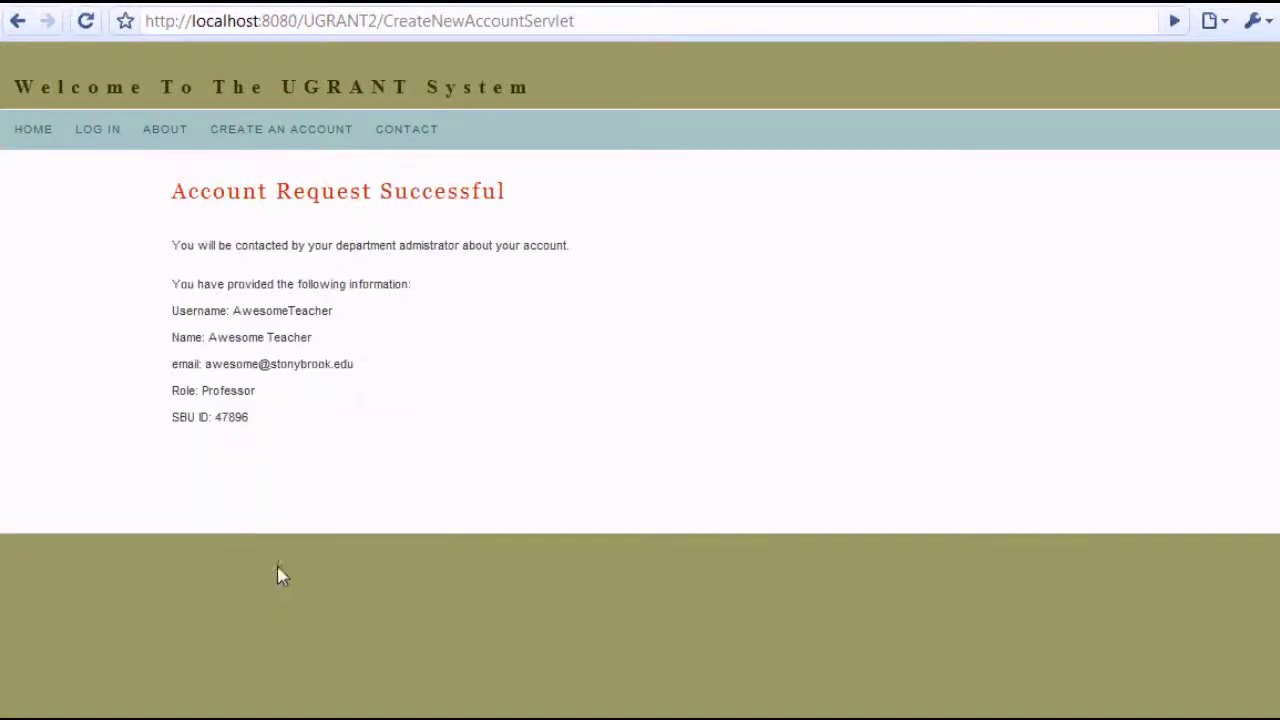
Log in with the admin account's username and password
{"action": "left_click", "coordinate": [104, 134]}
{"action": "left_click", "coordinate": [332, 248]}
{"action": "type", "text": "Skink27"}
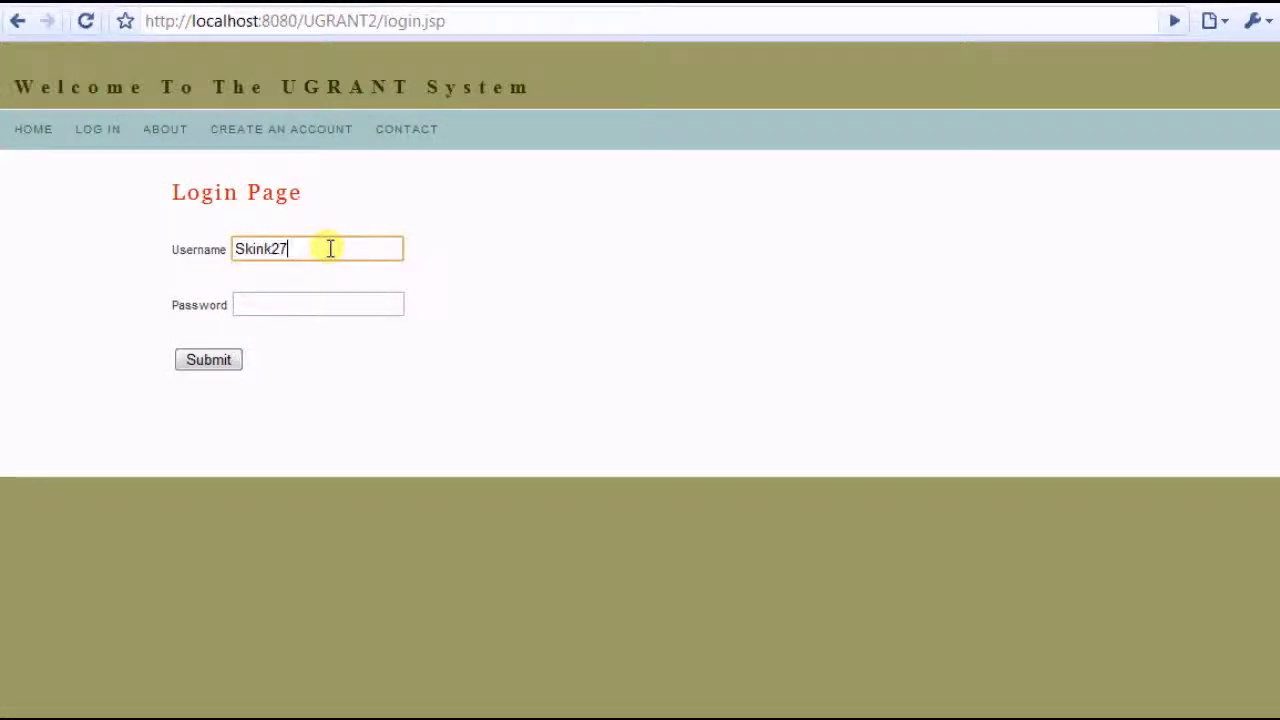
{"action": "key", "text": "Tab"}
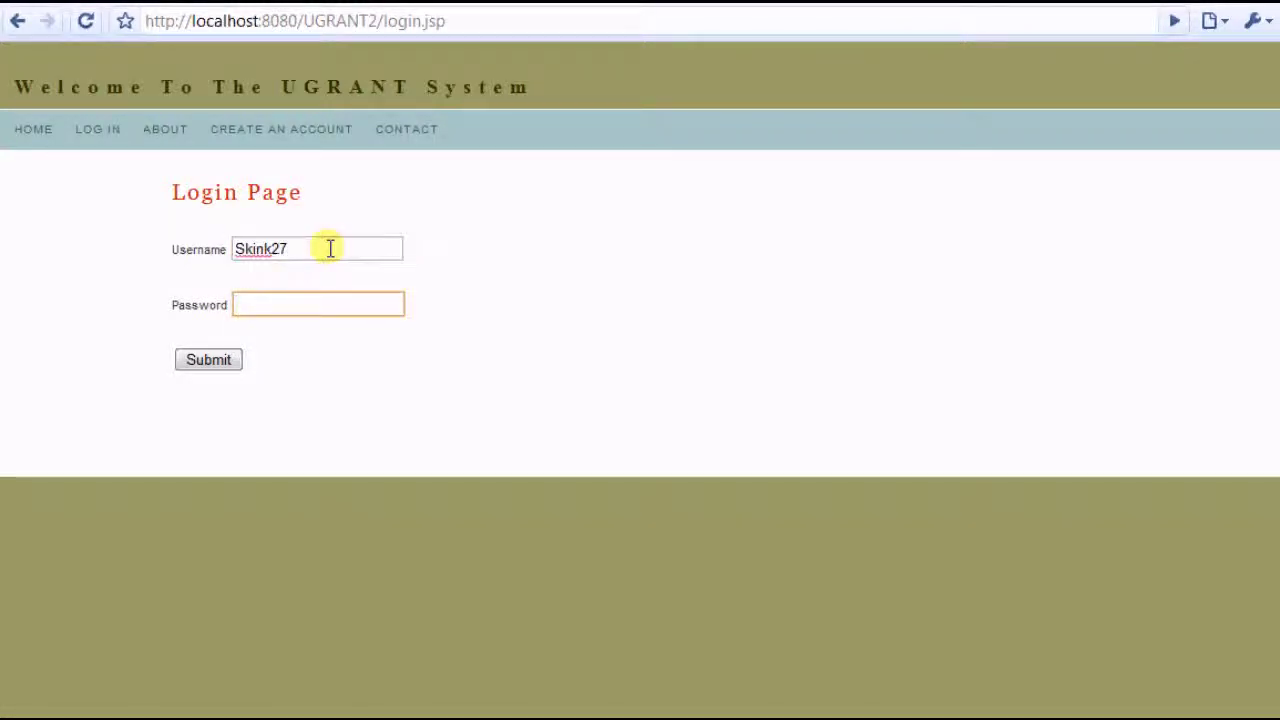
{"action": "type", "text": "•••••••"}
{"action": "key", "text": "Return"}
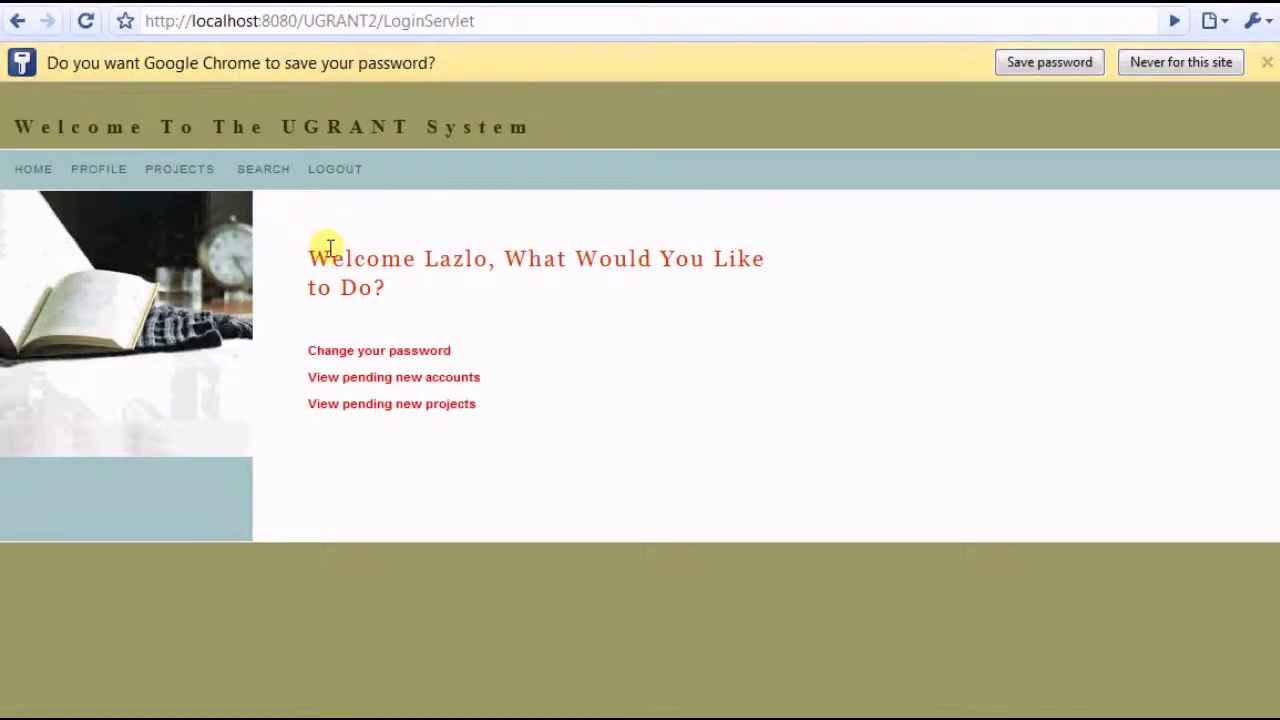
Allow the pending professor account request, then log out
{"action": "left_click", "coordinate": [410, 377]}
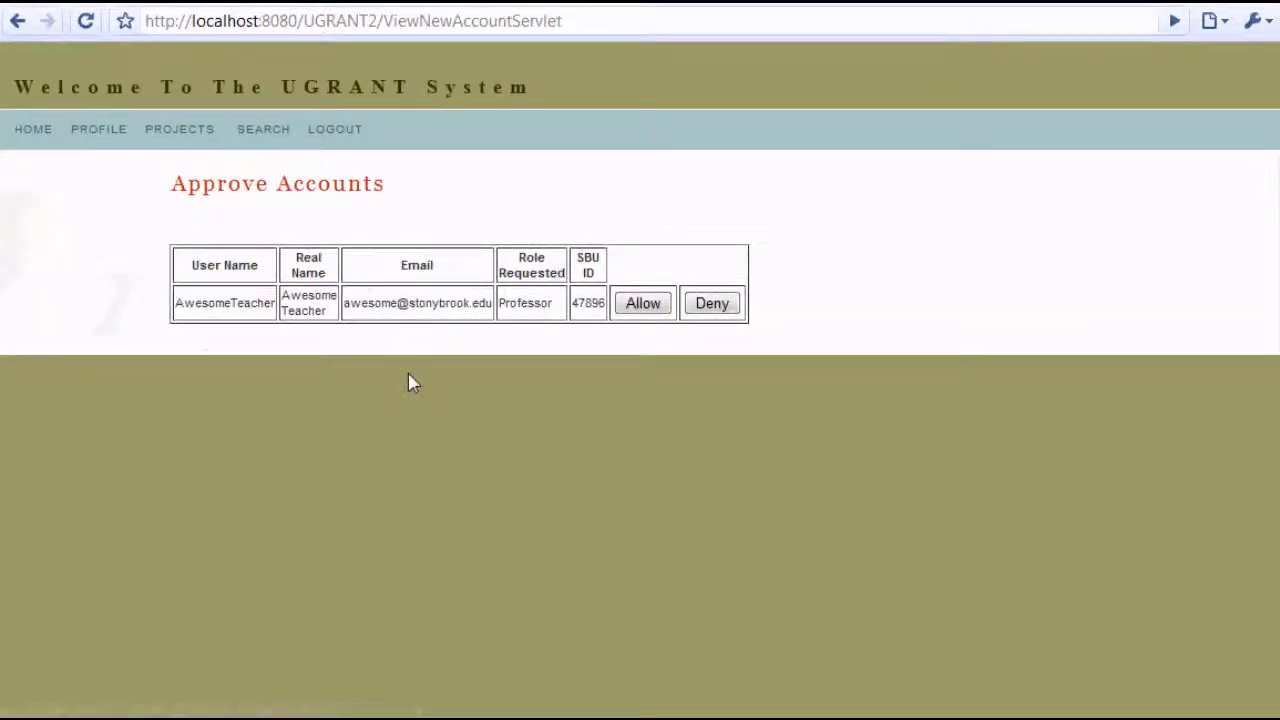
{"action": "left_click", "coordinate": [641, 305]}
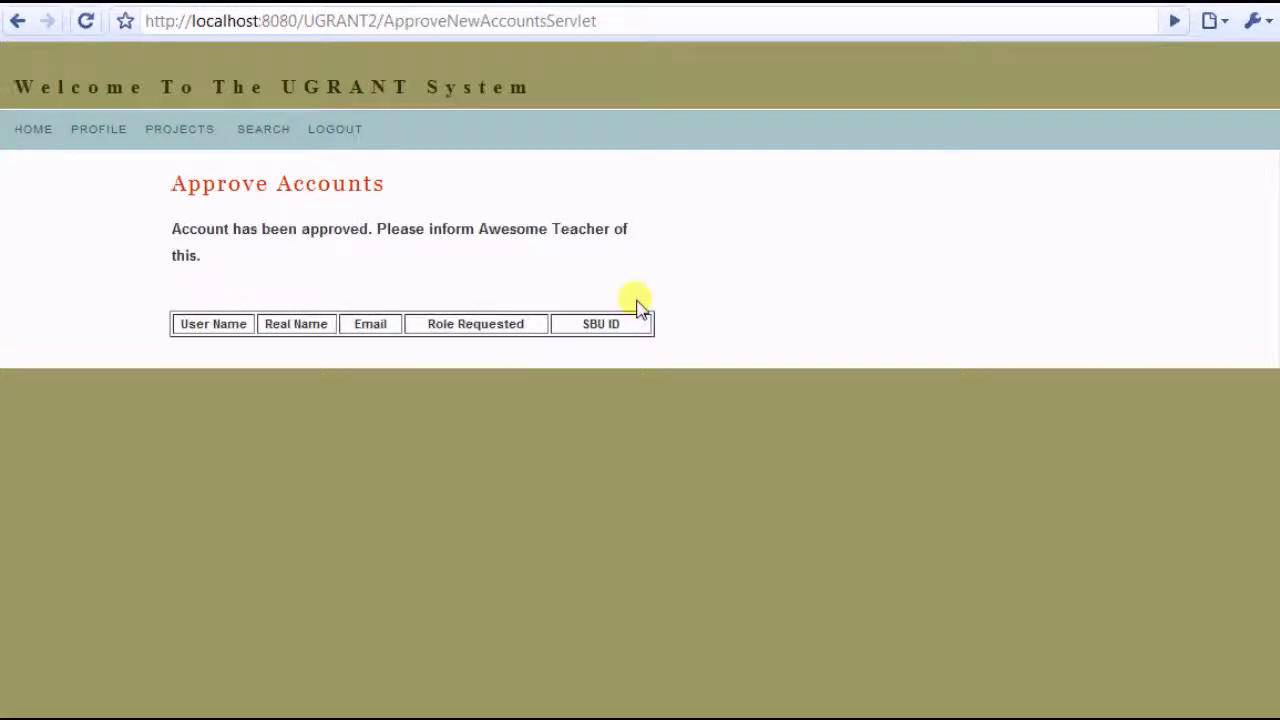
{"action": "left_click", "coordinate": [330, 140]}
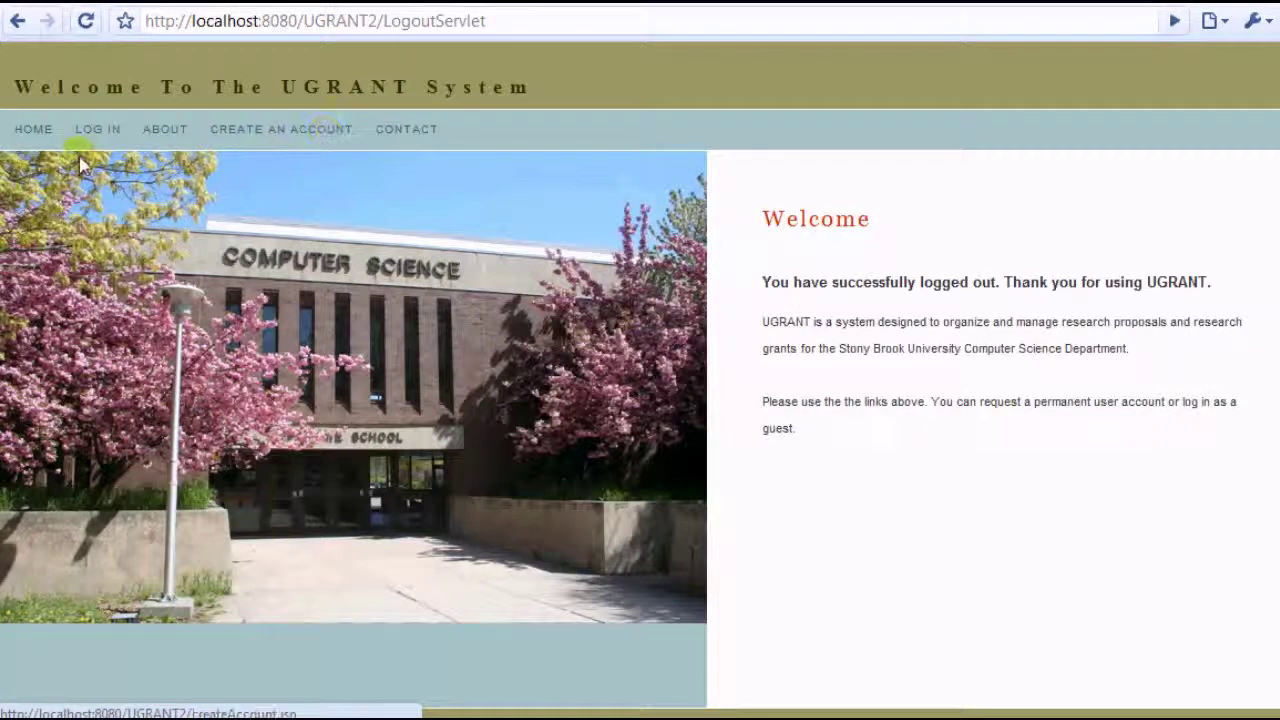
Log in with the new professor's saved username and password and open Edit Profile
{"action": "left_click", "coordinate": [92, 136]}
{"action": "left_click", "coordinate": [263, 245]}
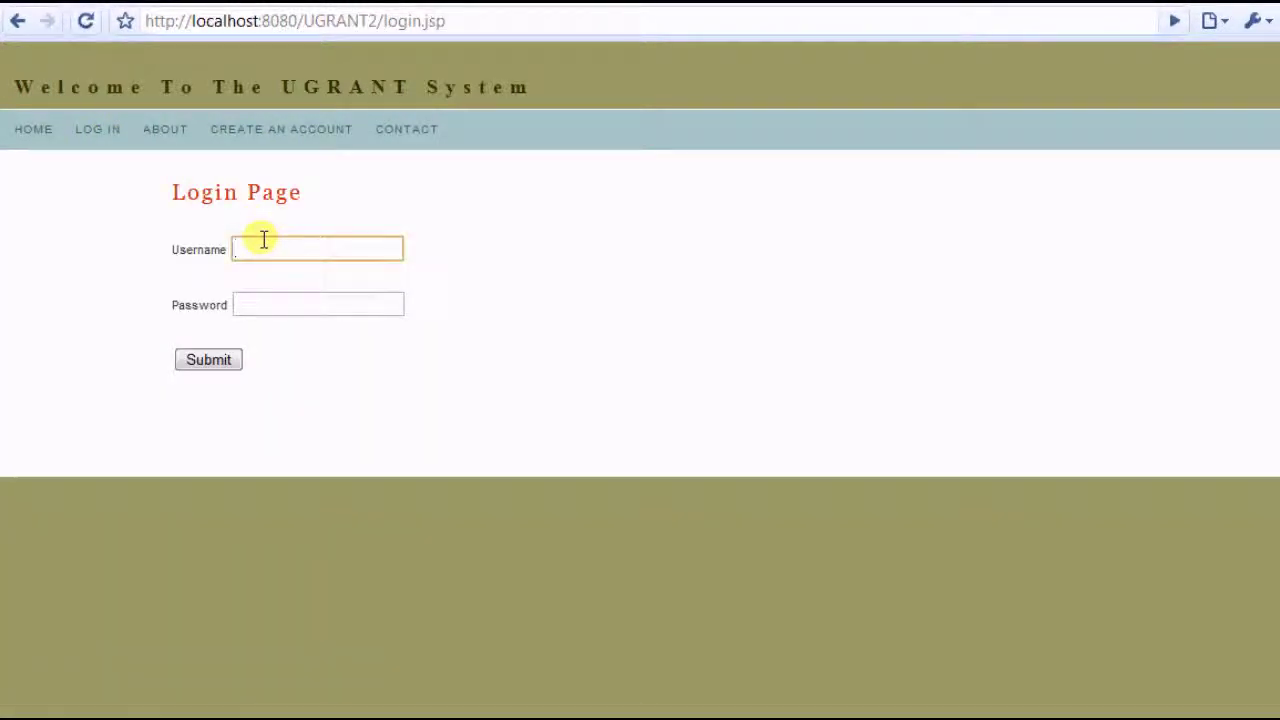
{"action": "type", "text": "Awe"}
{"action": "key", "text": "Down"}
{"action": "key", "text": "Return"}
{"action": "key", "text": "Tab"}
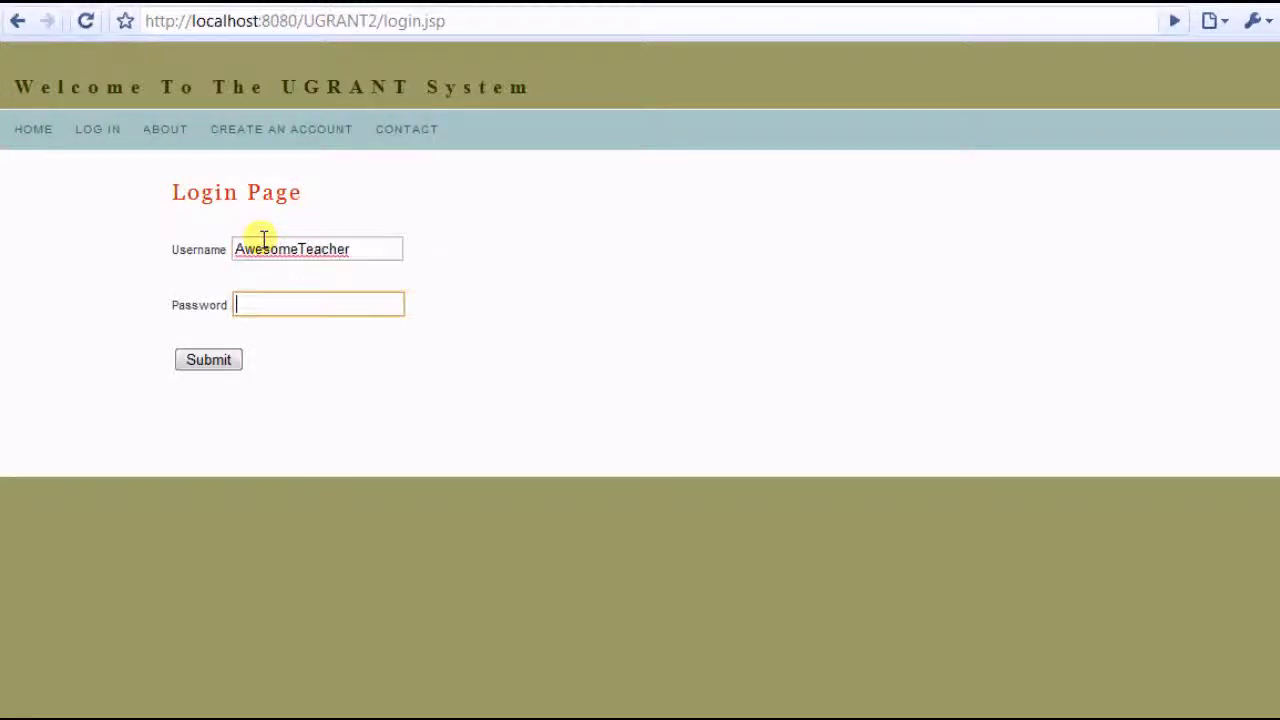
{"action": "type", "text": "********"}
{"action": "key", "text": "Return"}
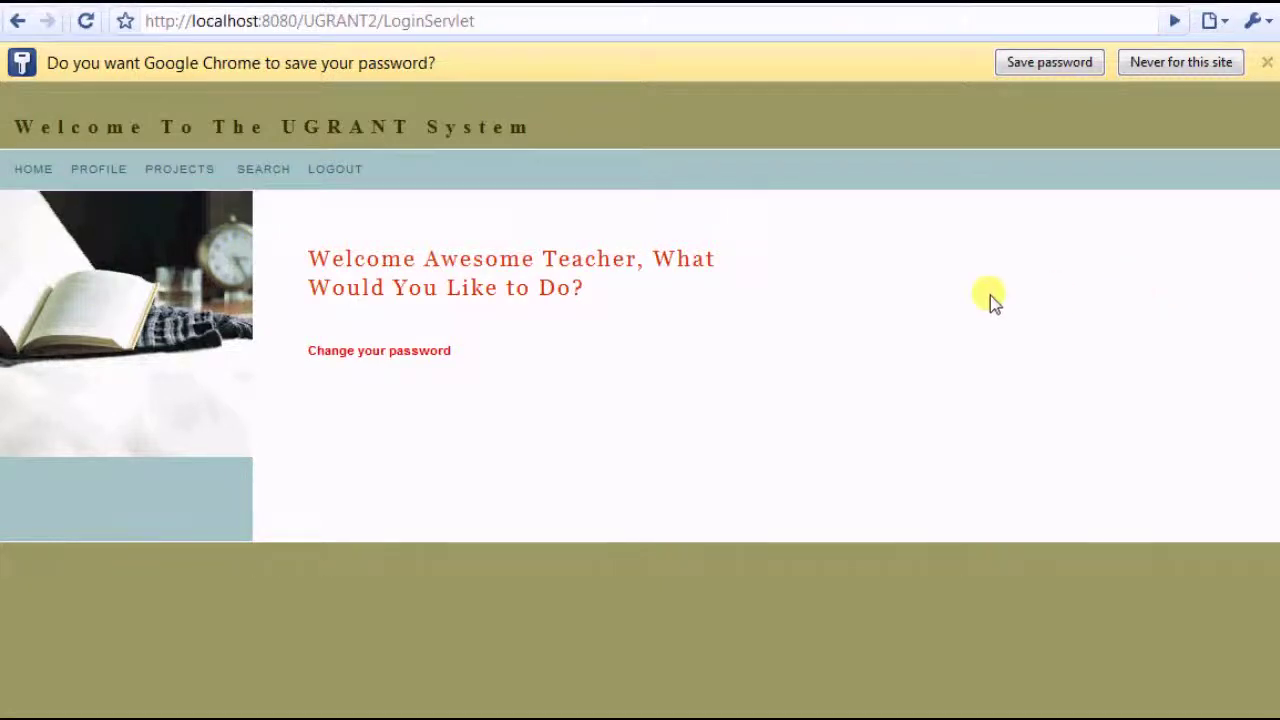
{"action": "left_click", "coordinate": [108, 172]}
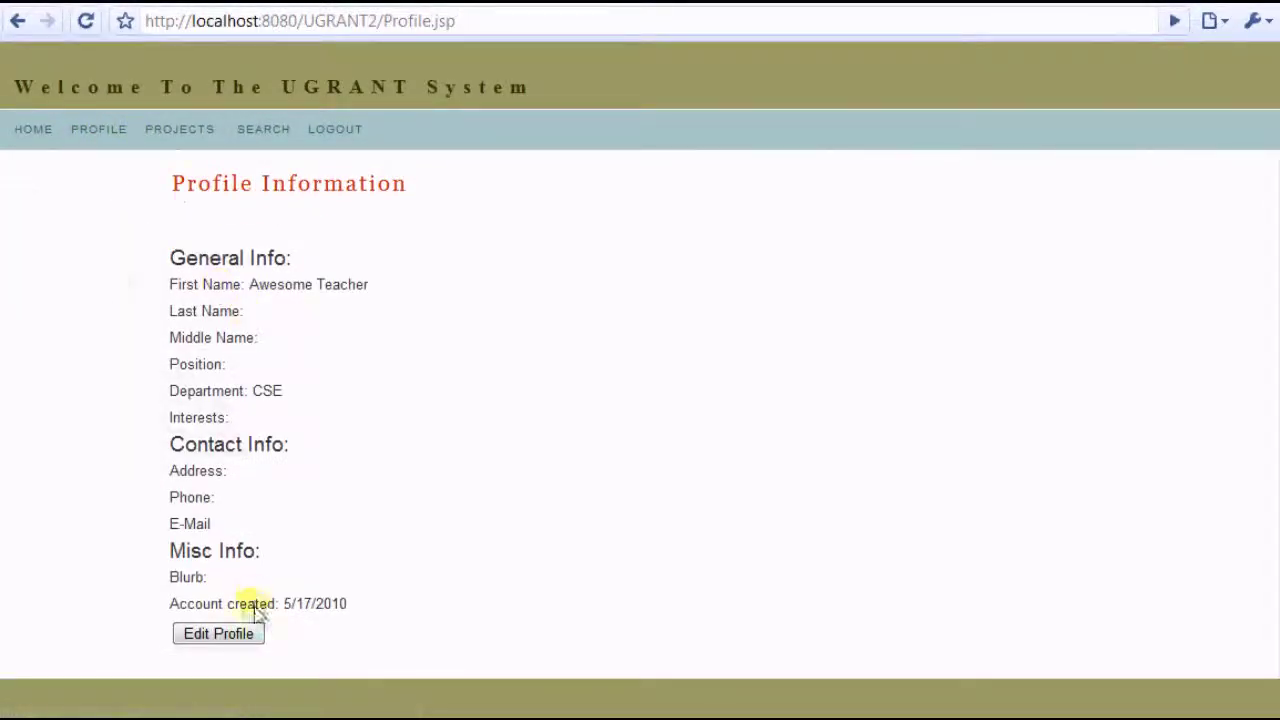
{"action": "left_click", "coordinate": [220, 632]}
Fill in the suggested last name and set the position to 'Awesomeness'
{"action": "left_click", "coordinate": [289, 340]}
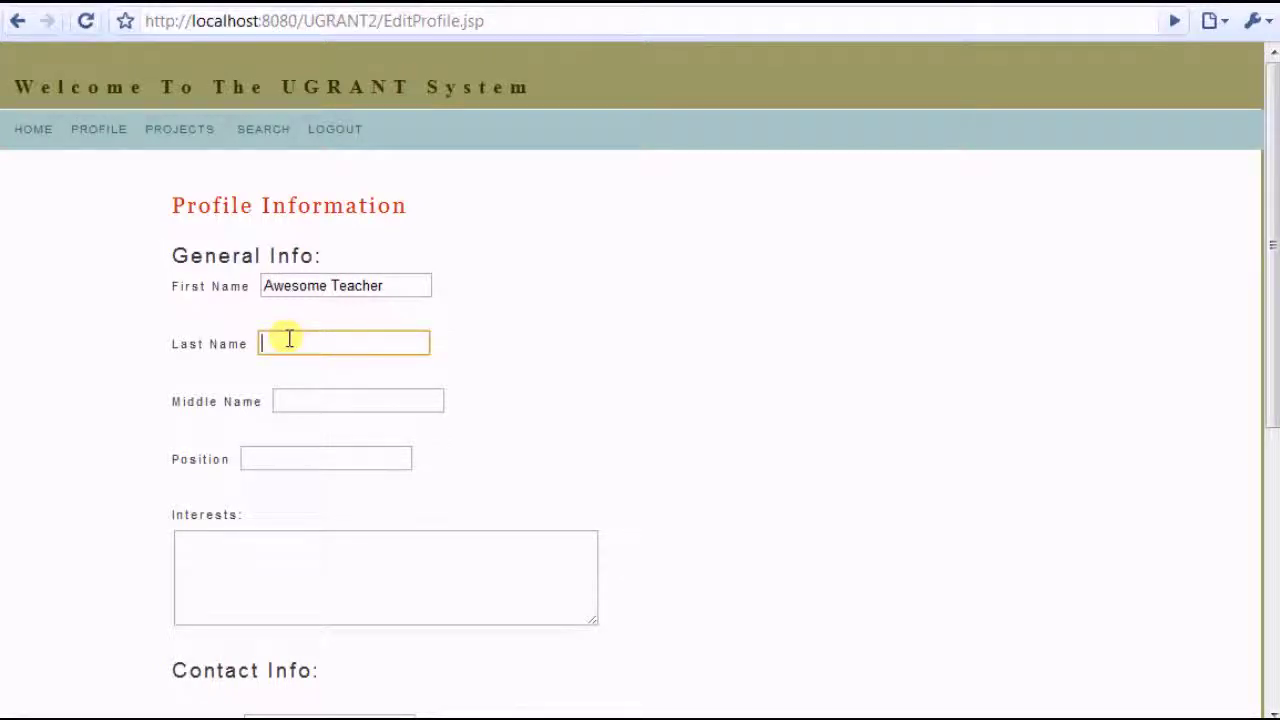
{"action": "type", "text": "Mc"}
{"action": "key", "text": "Down"}
{"action": "key", "text": "Tab"}
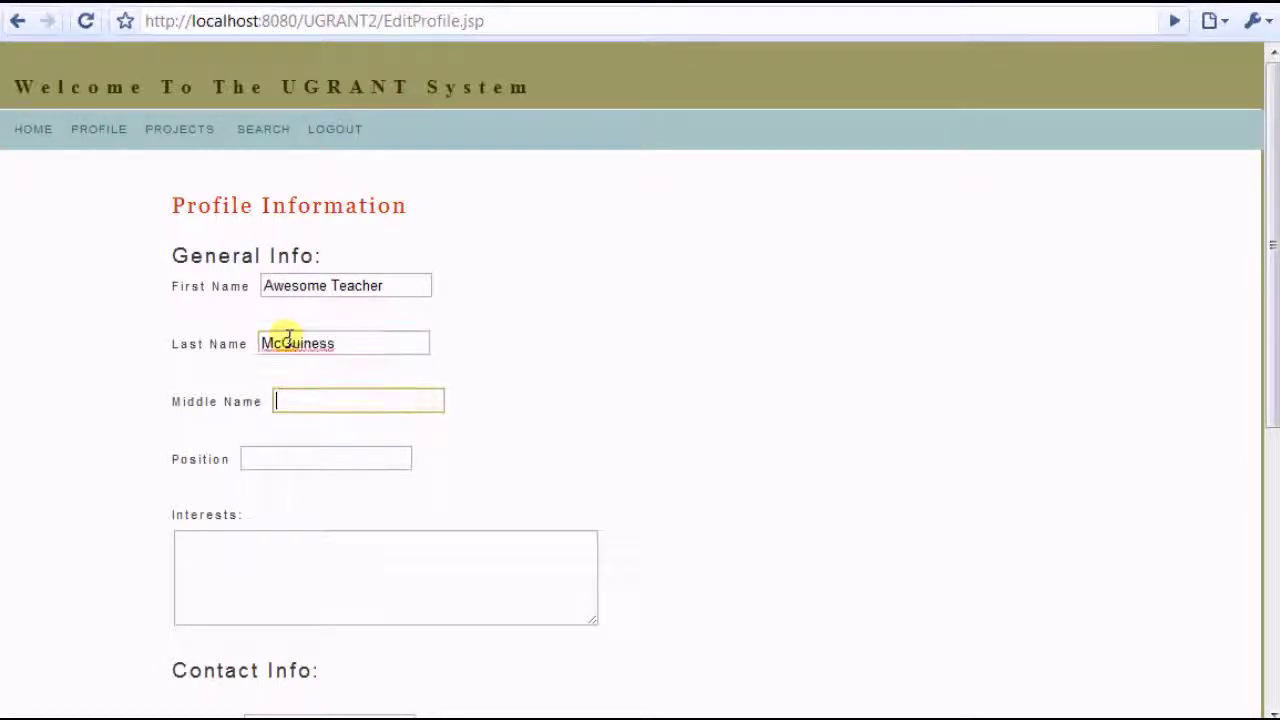
{"action": "left_click", "coordinate": [374, 458]}
{"action": "scroll", "coordinate": [471, 431], "scroll_direction": "down", "scroll_amount": 2}
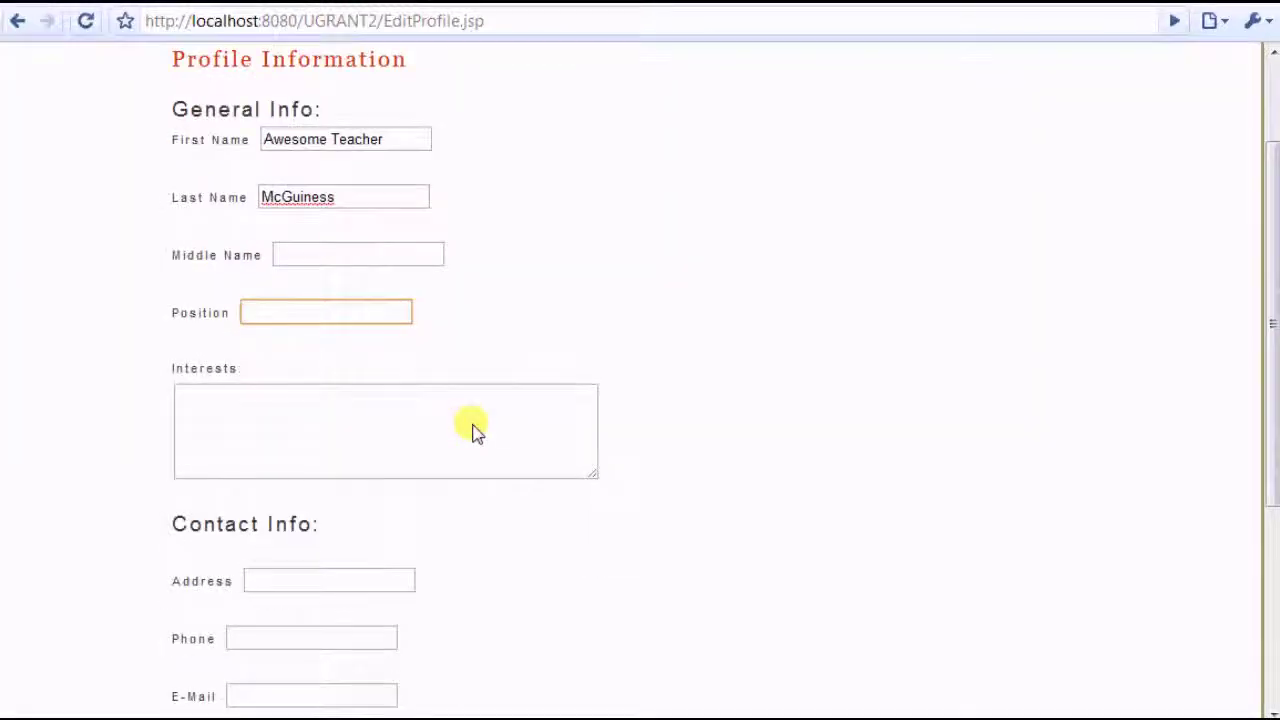
{"action": "type", "text": "Aweso"}
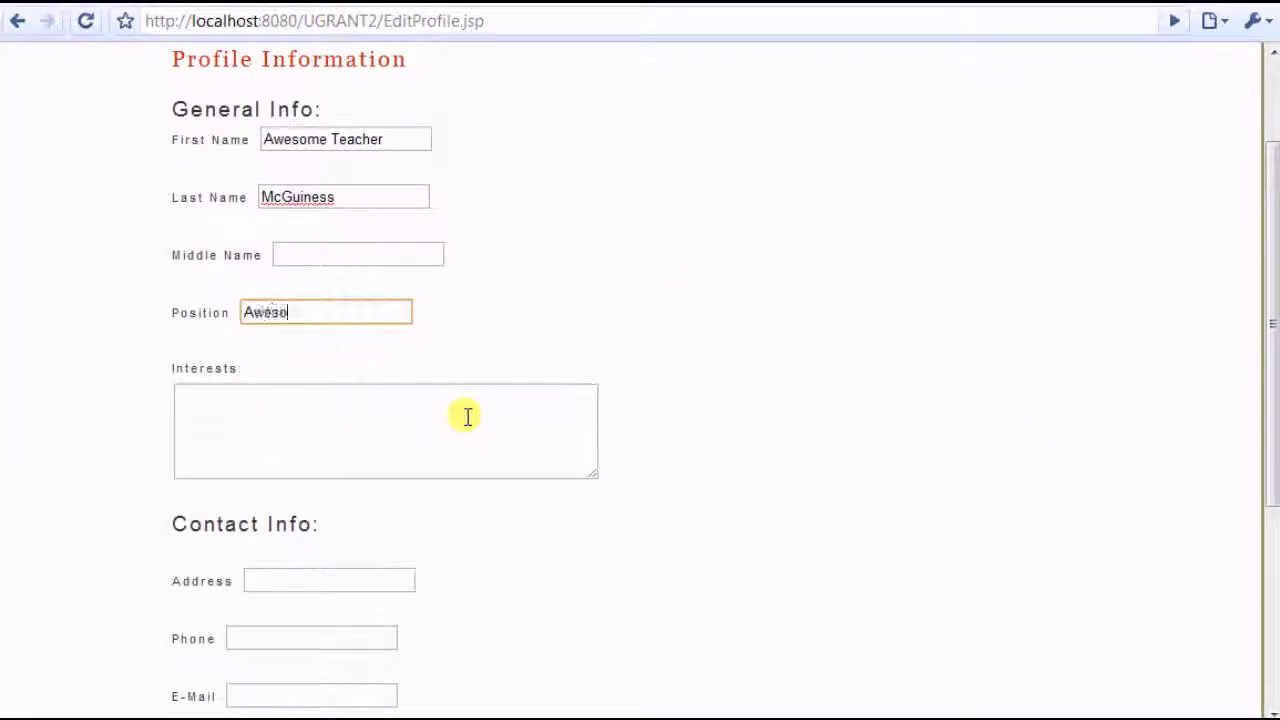
{"action": "type", "text": "meness"}
Enter the interests 'jumping really high and research'
{"action": "left_click", "coordinate": [467, 417]}
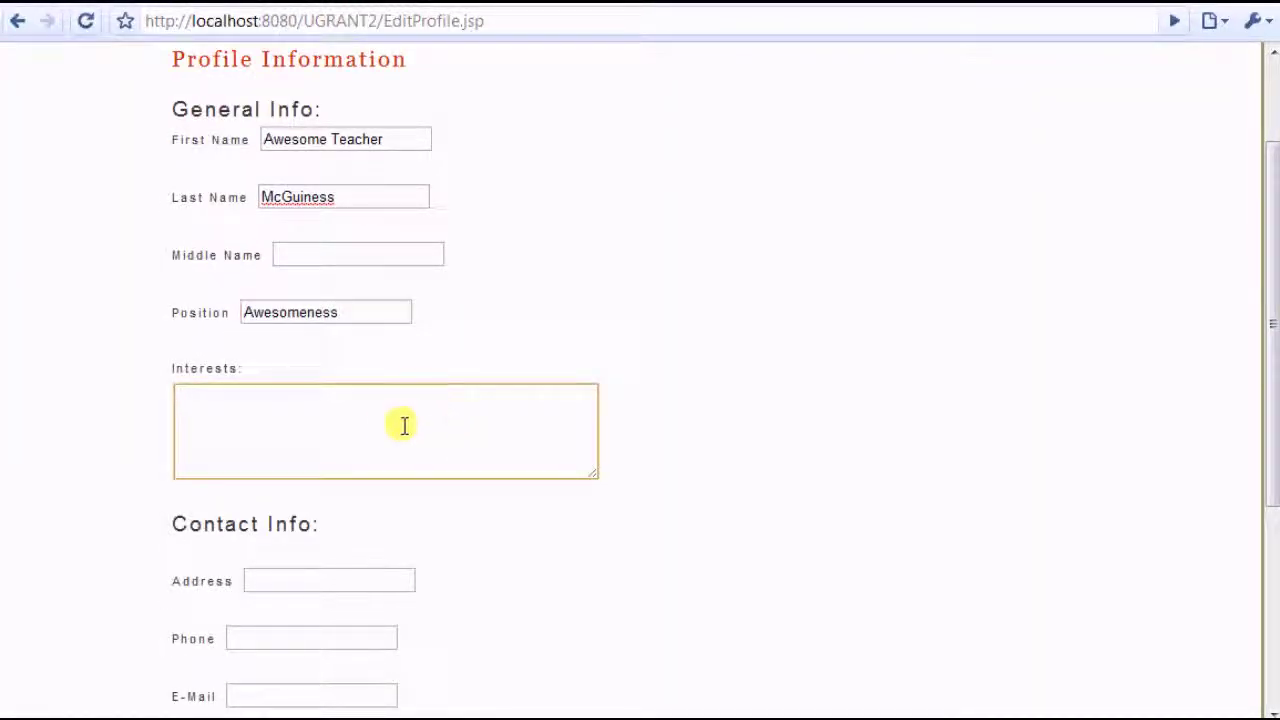
{"action": "type", "text": "jum"}
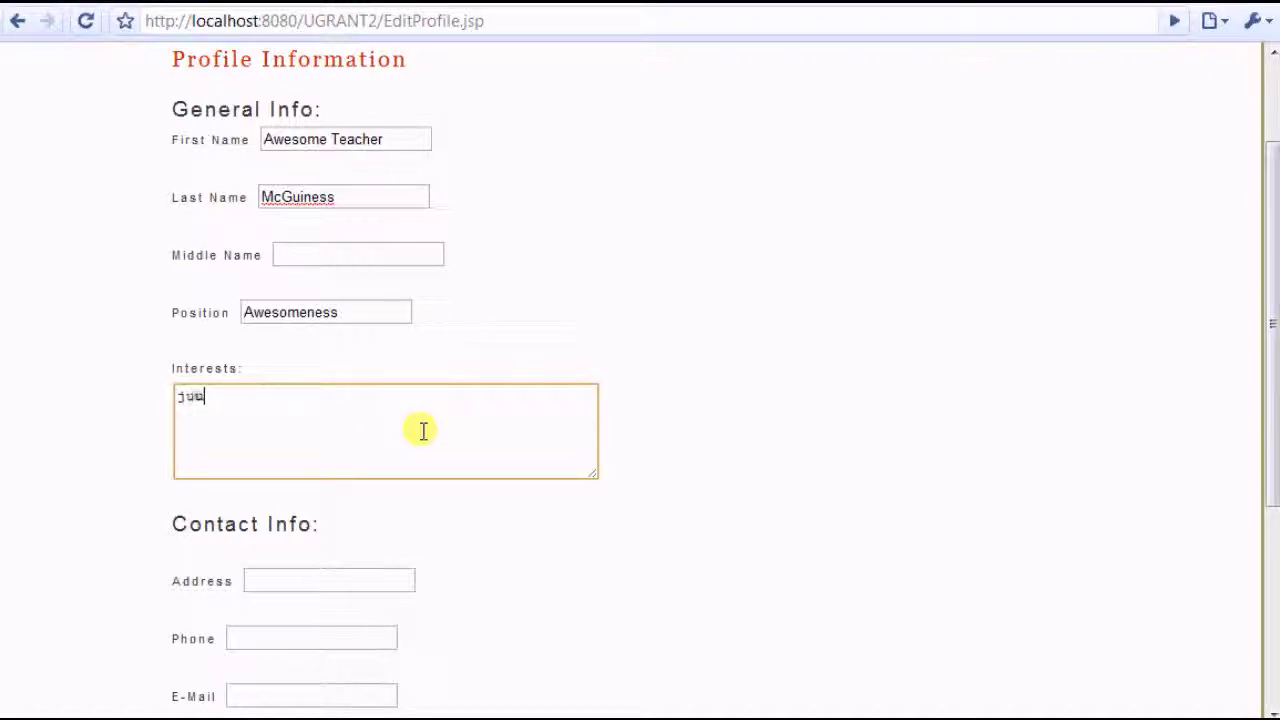
{"action": "type", "text": "ping really high"}
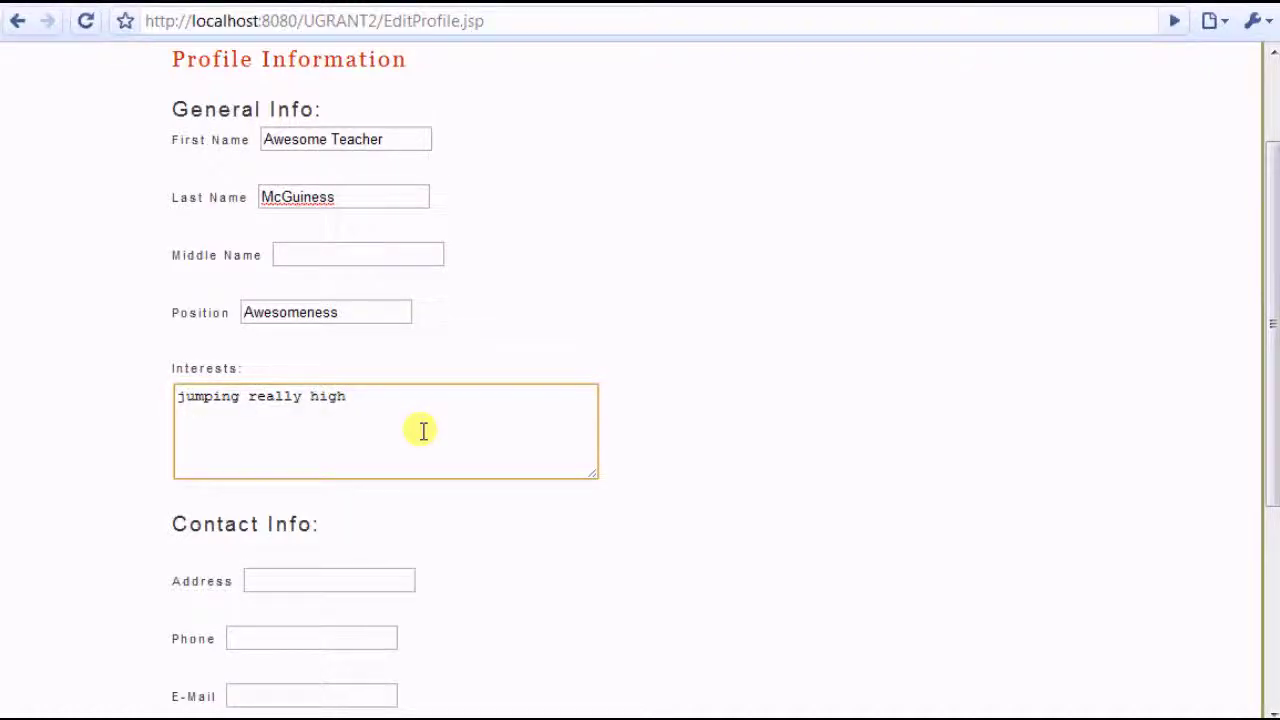
{"action": "scroll", "coordinate": [423, 431], "scroll_direction": "down", "scroll_amount": 3}
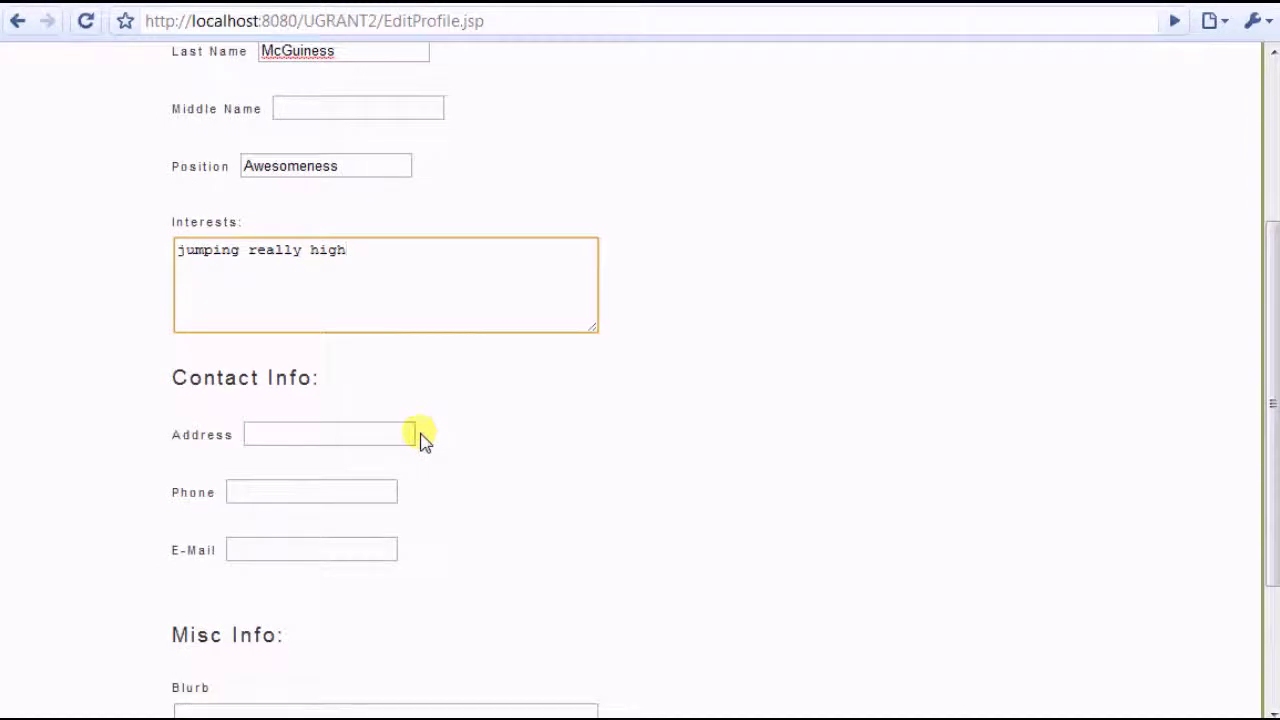
{"action": "type", "text": "and research"}
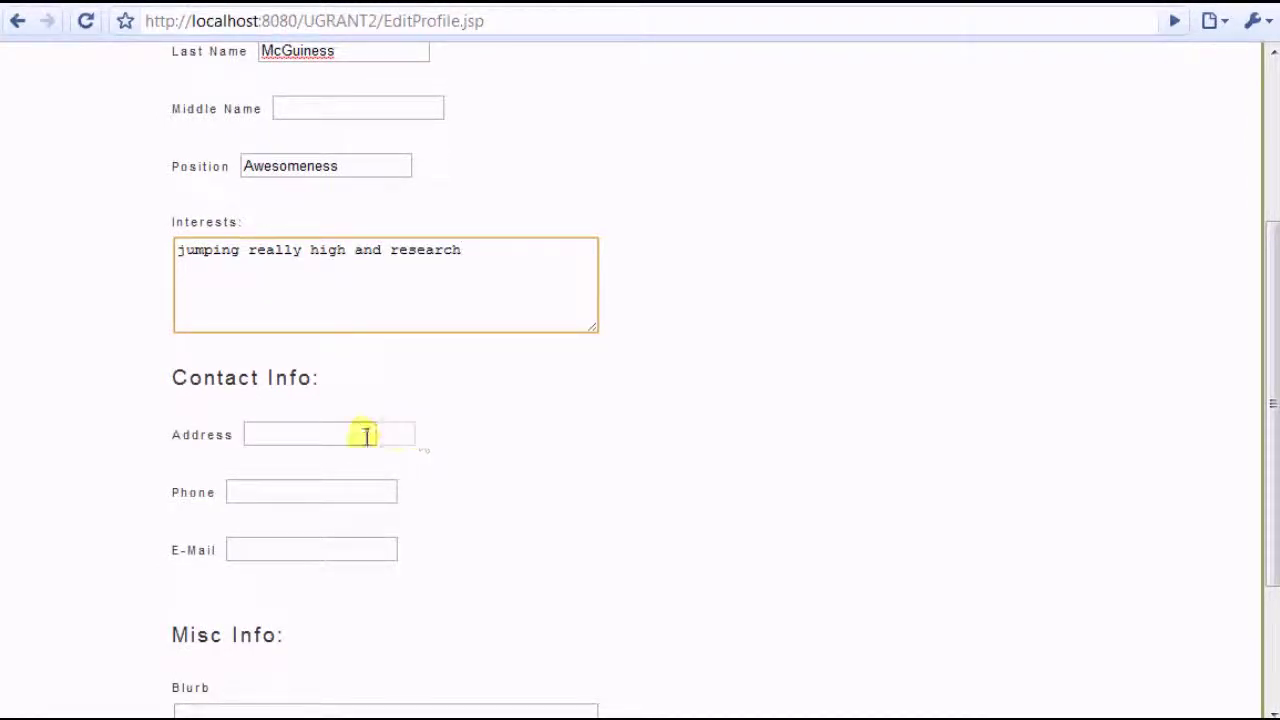
Fill in the contact address, phone number and e-mail from the suggestions
{"action": "left_click", "coordinate": [335, 442]}
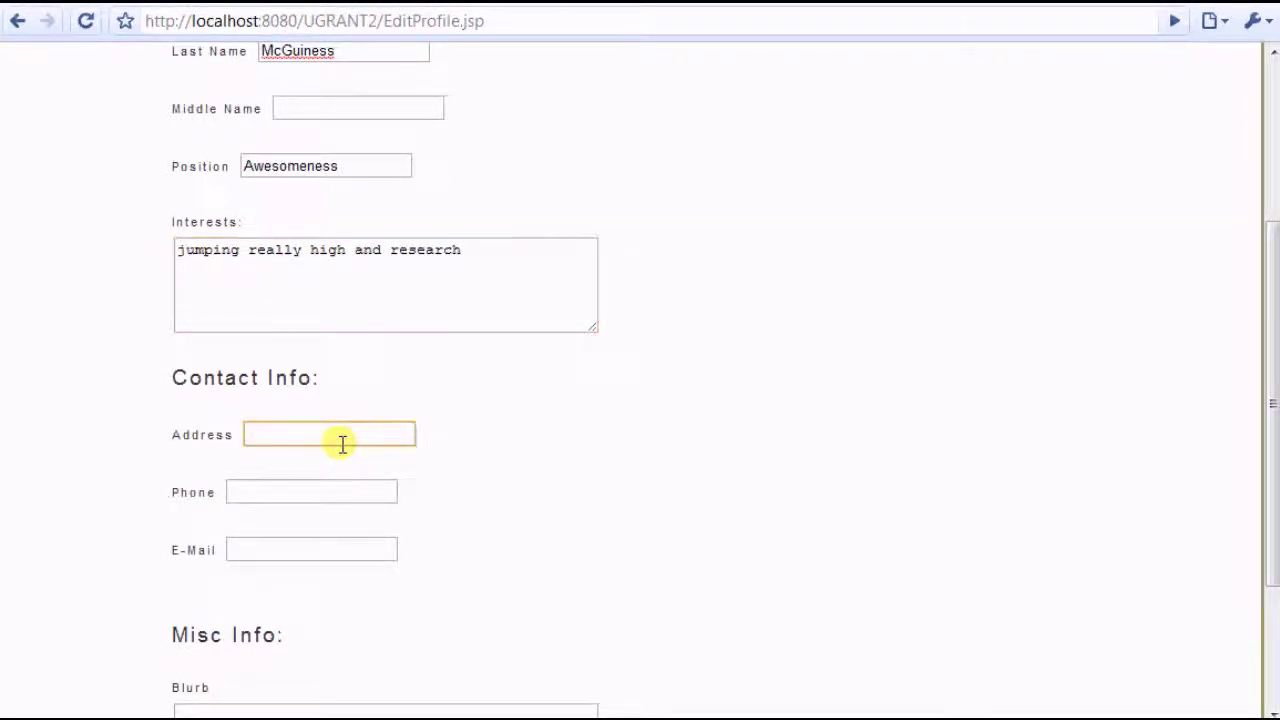
{"action": "type", "text": "New"}
{"action": "key", "text": "Down"}
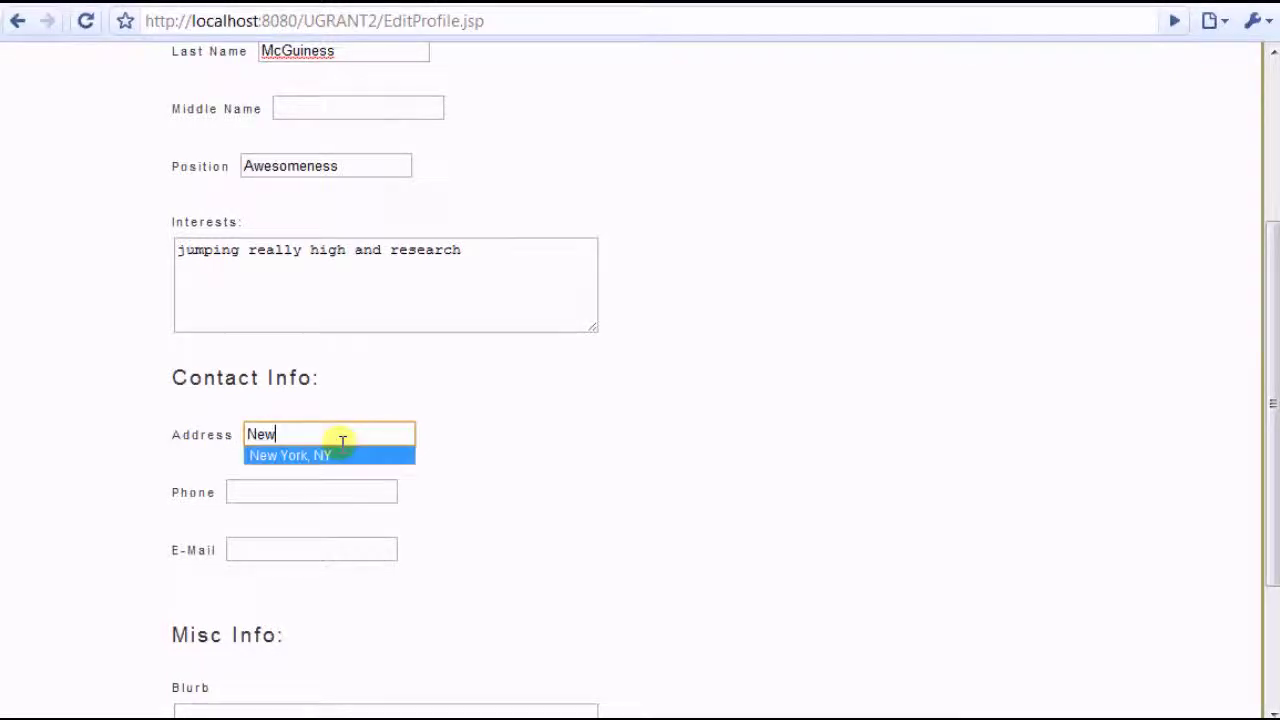
{"action": "key", "text": "Return"}
{"action": "left_click", "coordinate": [325, 487]}
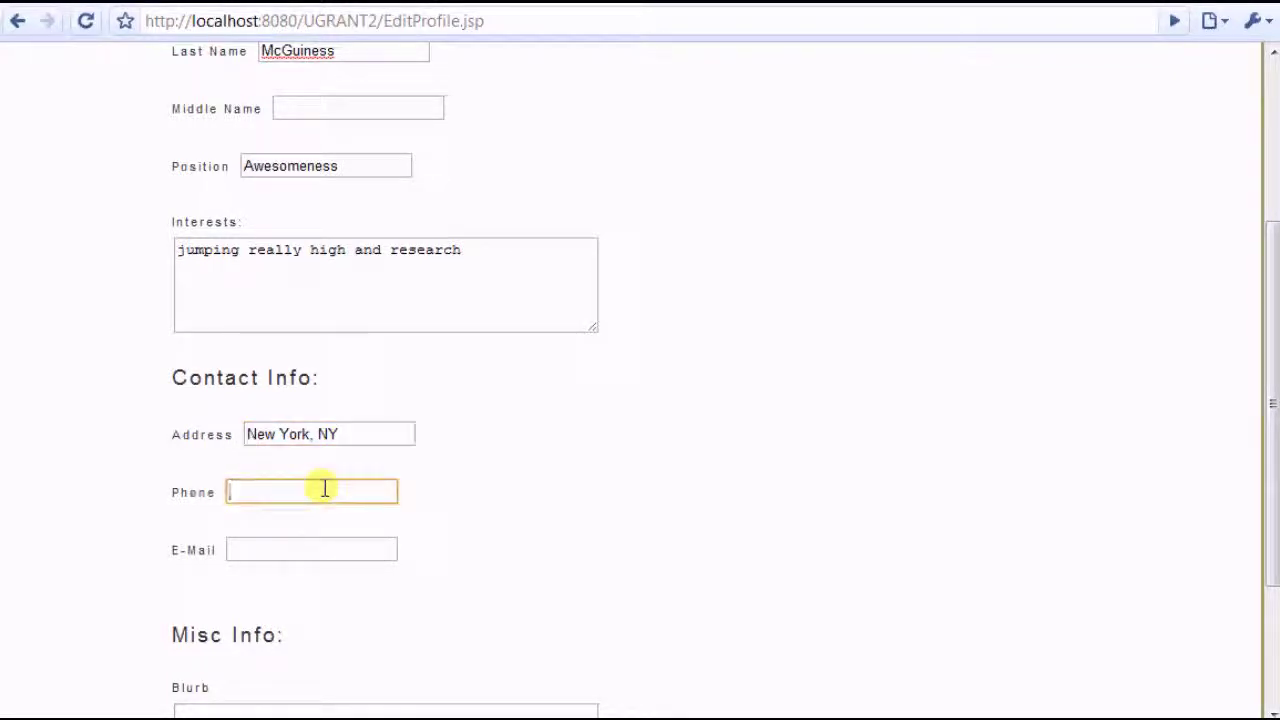
{"action": "type", "text": "9-9875"}
{"action": "left_click", "coordinate": [258, 545]}
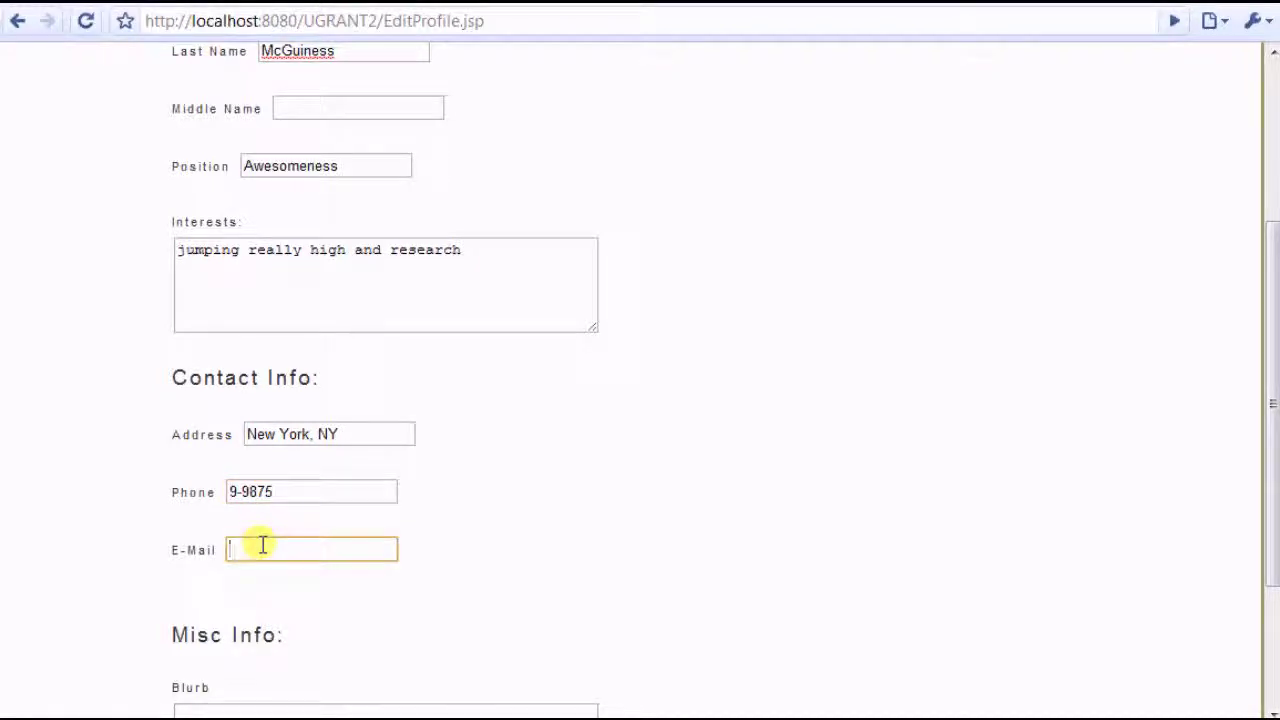
{"action": "type", "text": "awe"}
{"action": "key", "text": "Down"}
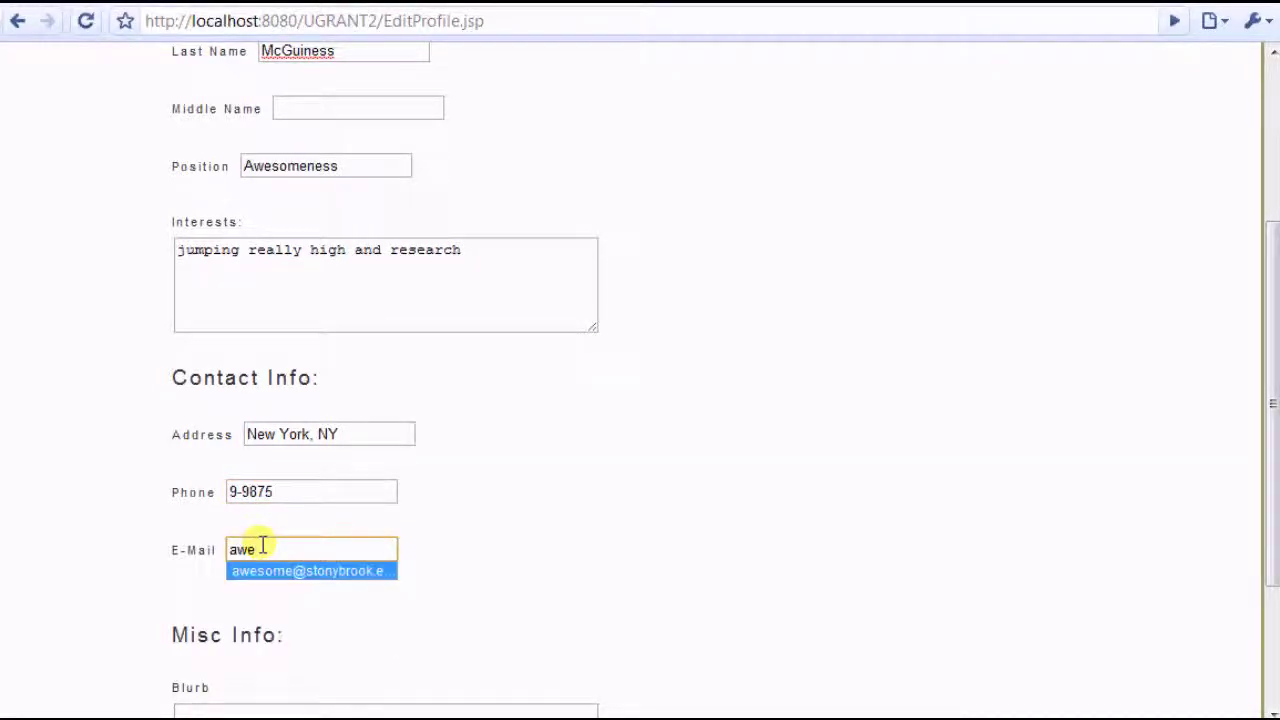
{"action": "key", "text": "Return"}
Write the blurb 'Researching is fun!' and save the profile
{"action": "scroll", "coordinate": [540, 580], "scroll_direction": "down", "scroll_amount": 3}
{"action": "left_click", "coordinate": [406, 549]}
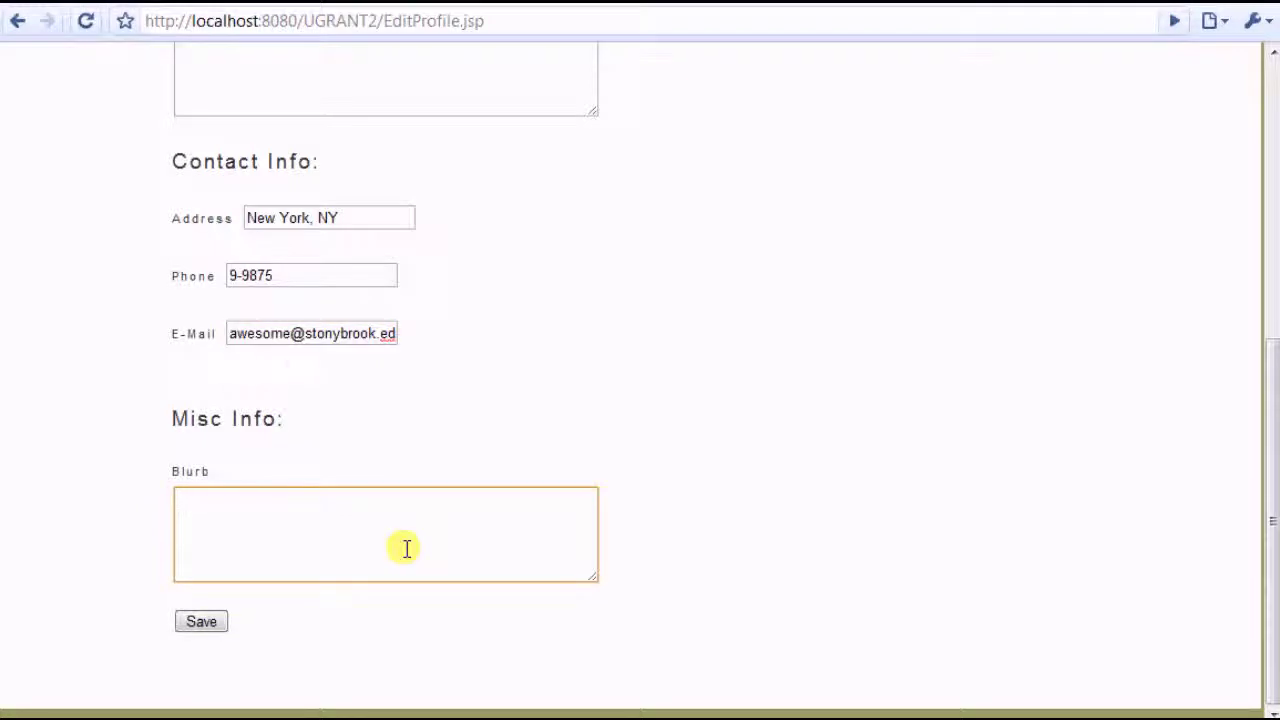
{"action": "type", "text": "Reeearching is fun!"}
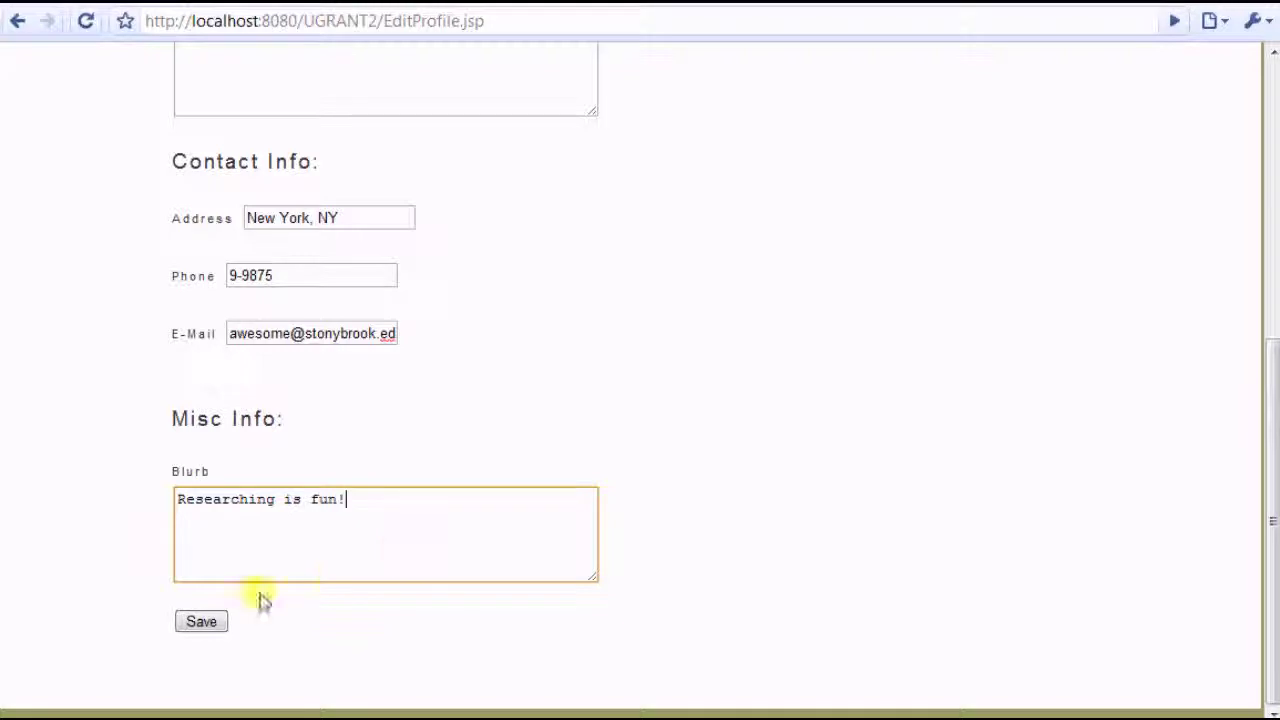
{"action": "left_click", "coordinate": [207, 624]}
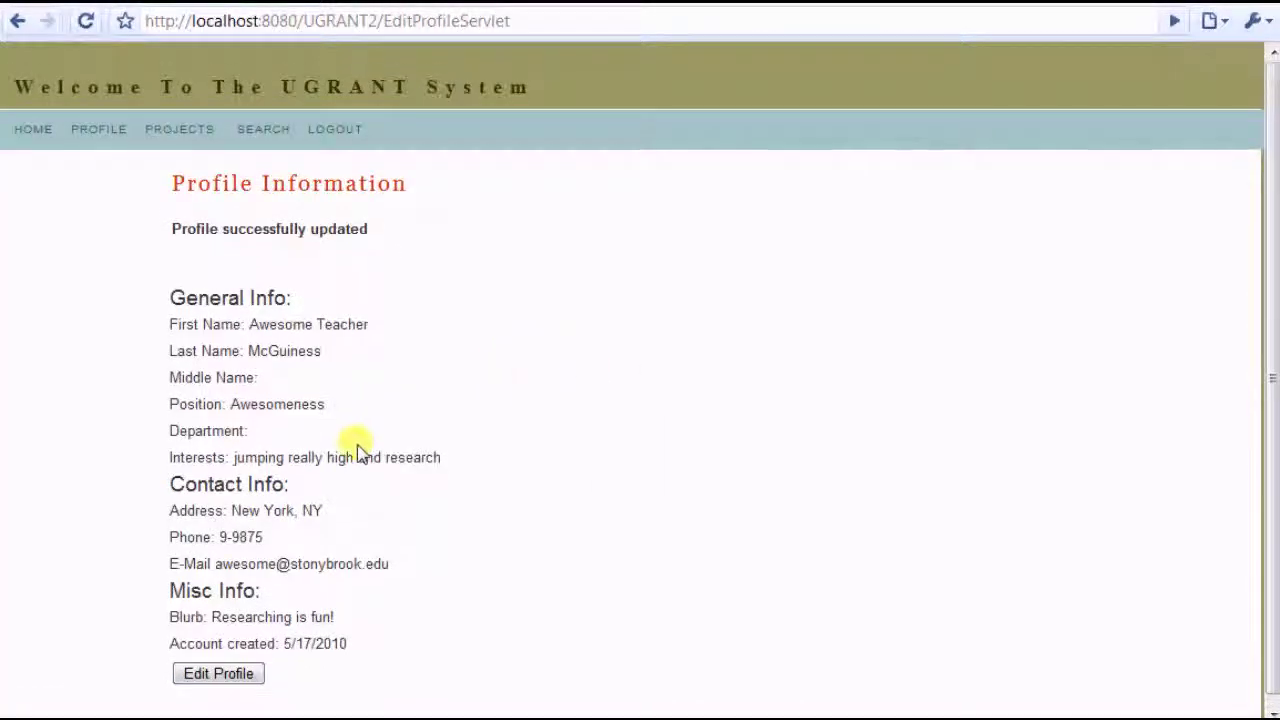
{"action": "left_click", "coordinate": [178, 138]}
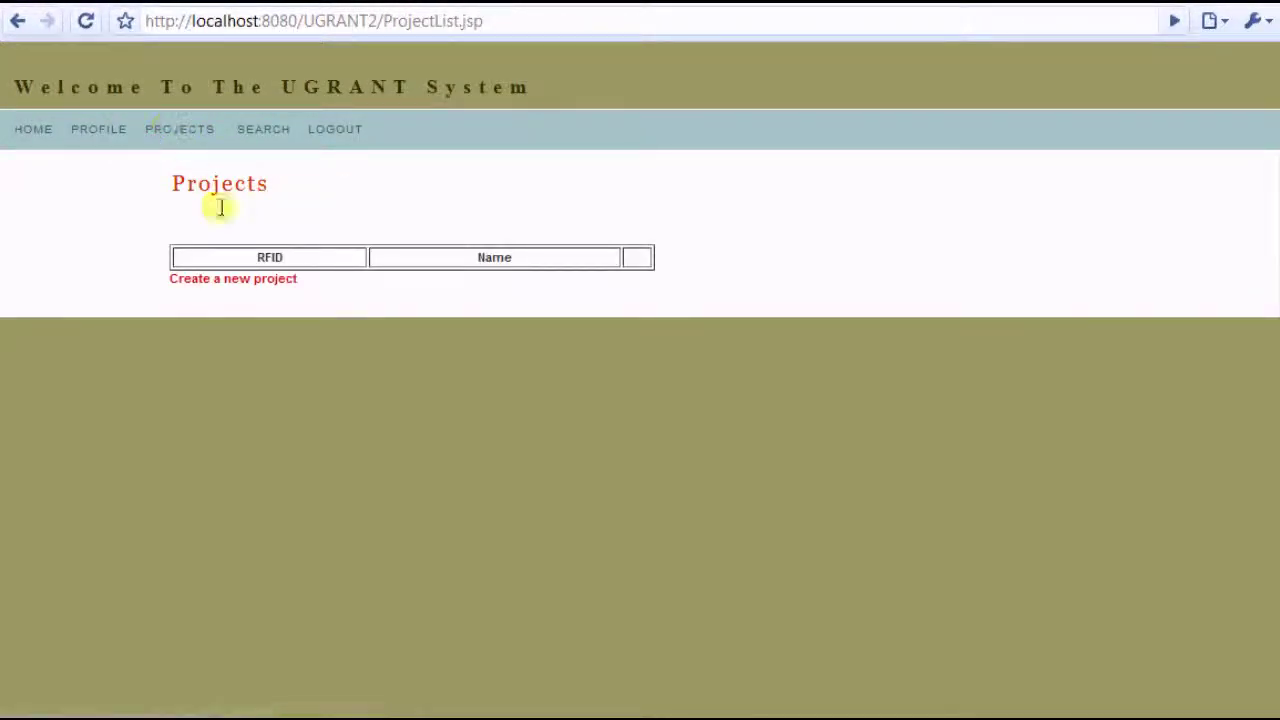
Submit a new project 'Really Awesome Thingy 2' with Research Foundation ID 65478
{"action": "left_click", "coordinate": [257, 283]}
{"action": "left_click", "coordinate": [350, 231]}
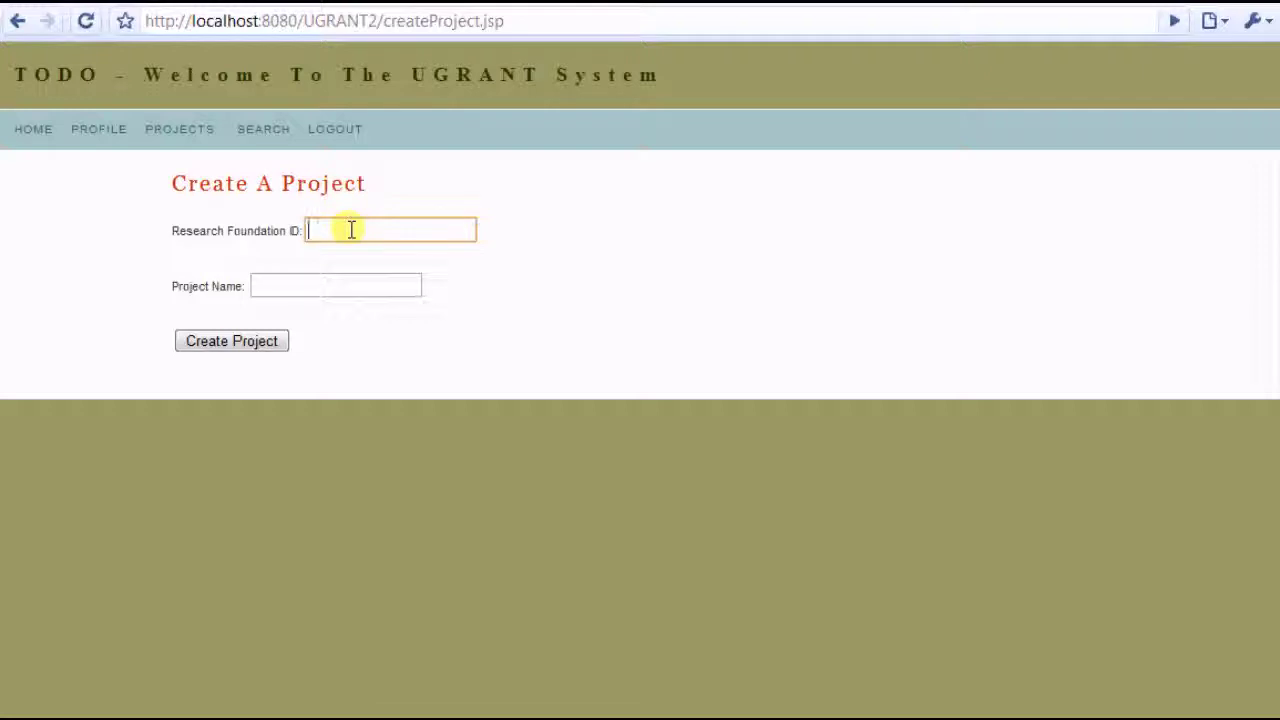
{"action": "type", "text": "65478"}
{"action": "key", "text": "Tab"}
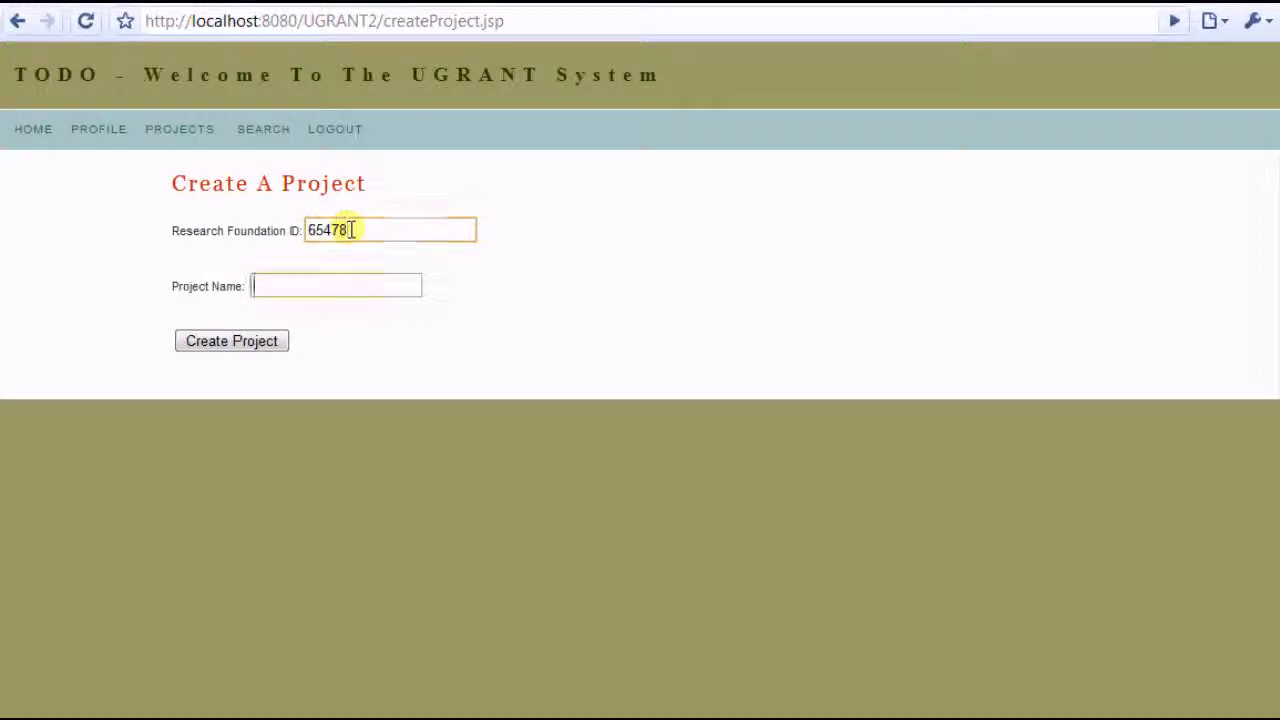
{"action": "type", "text": "Really"}
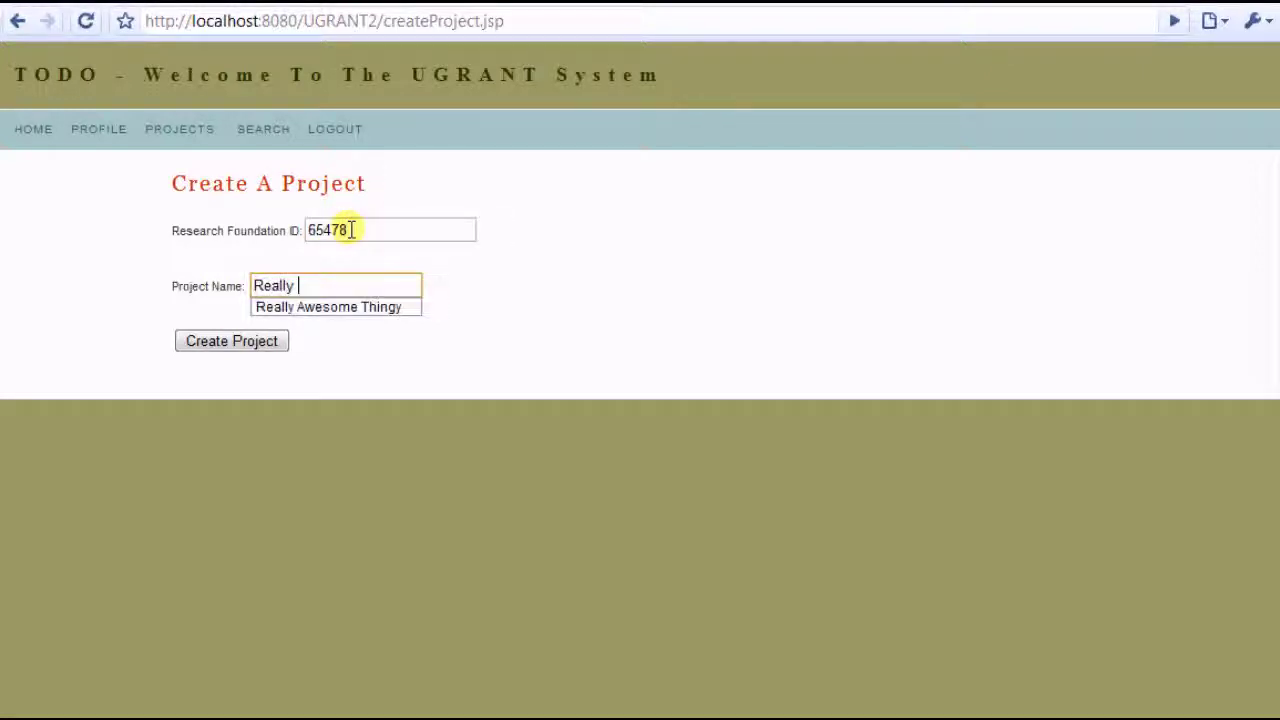
{"action": "key", "text": "Down"}
{"action": "key", "text": "Return"}
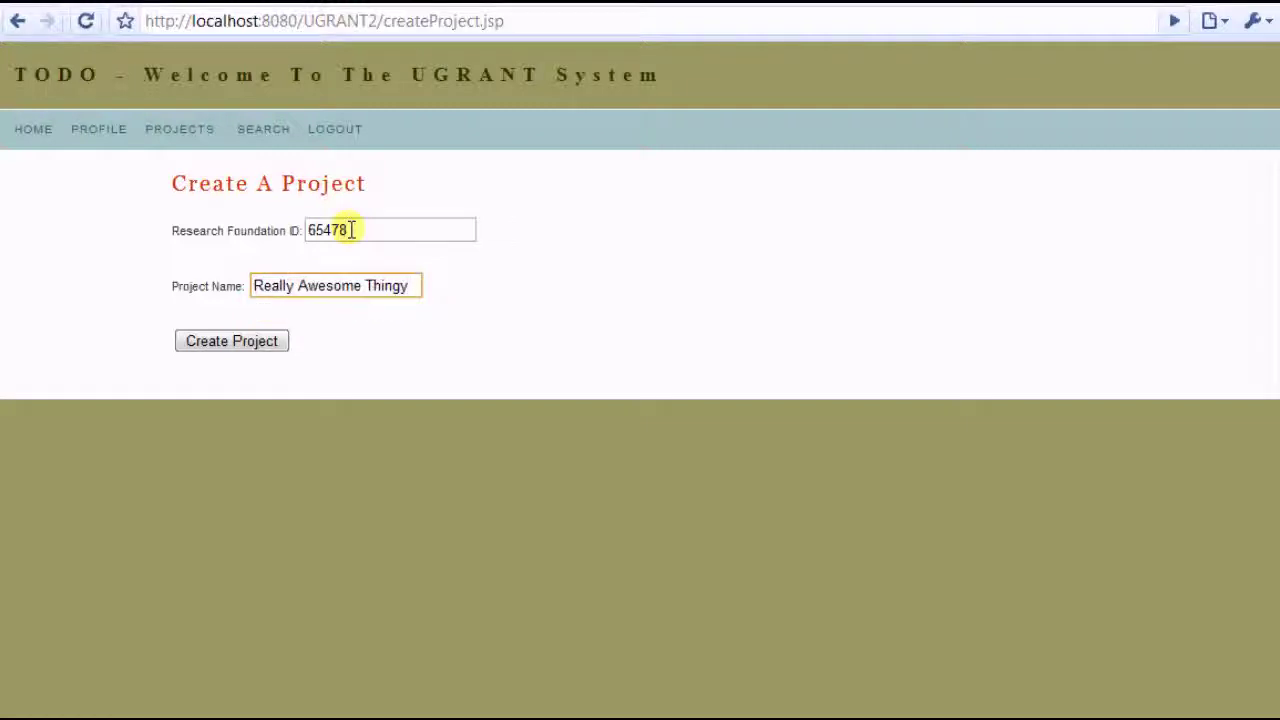
{"action": "type", "text": "2"}
{"action": "left_click", "coordinate": [256, 346]}
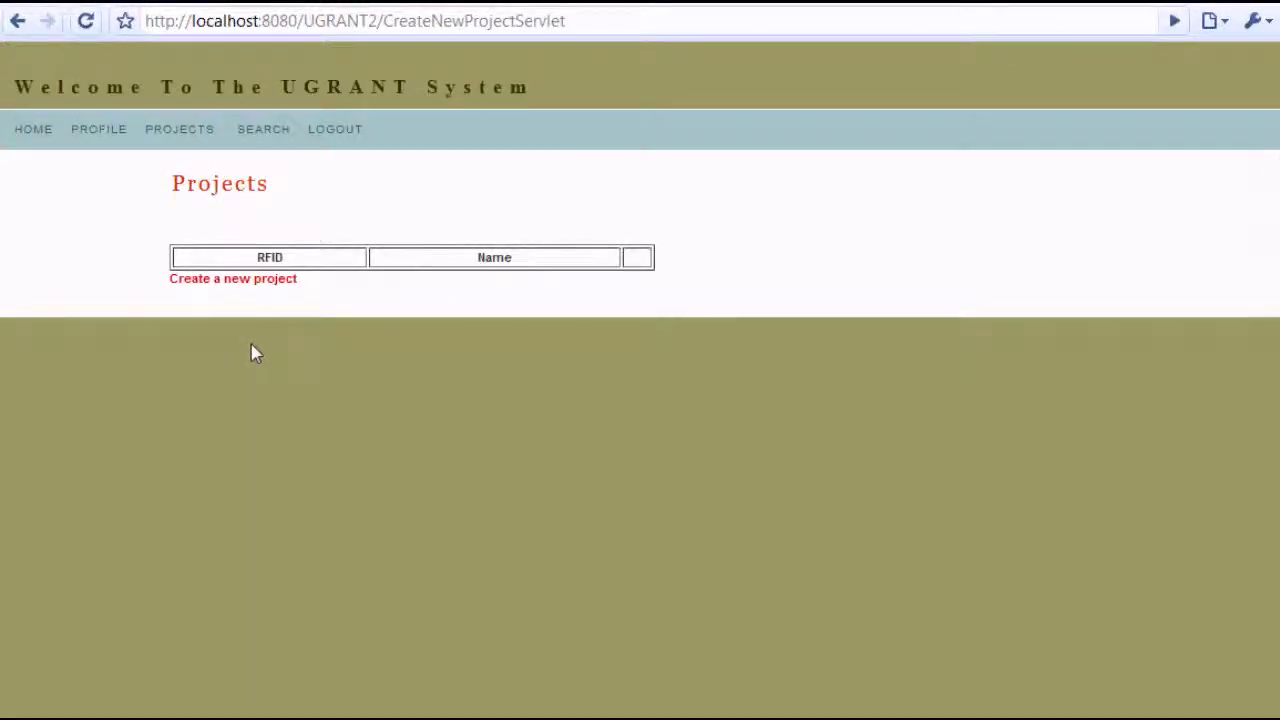
{"action": "left_click", "coordinate": [150, 330]}
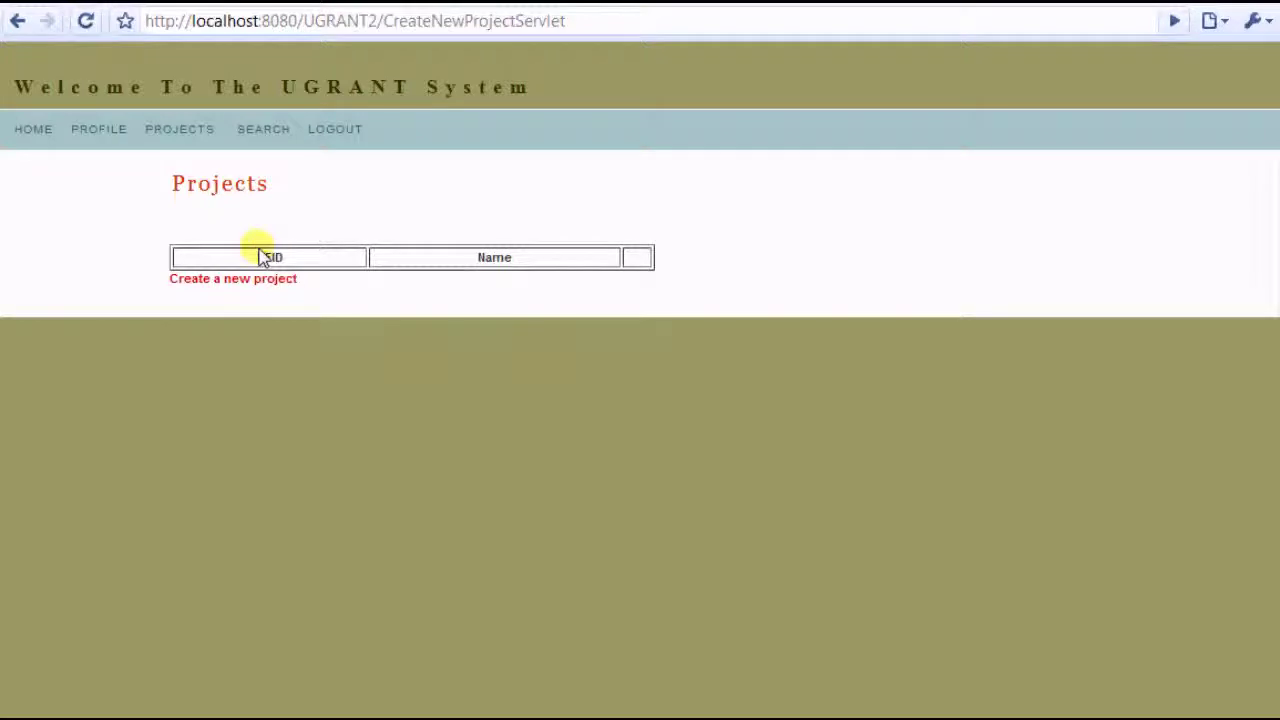
Log out of the professor account and log in as the admin with the saved username
{"action": "left_click", "coordinate": [333, 131]}
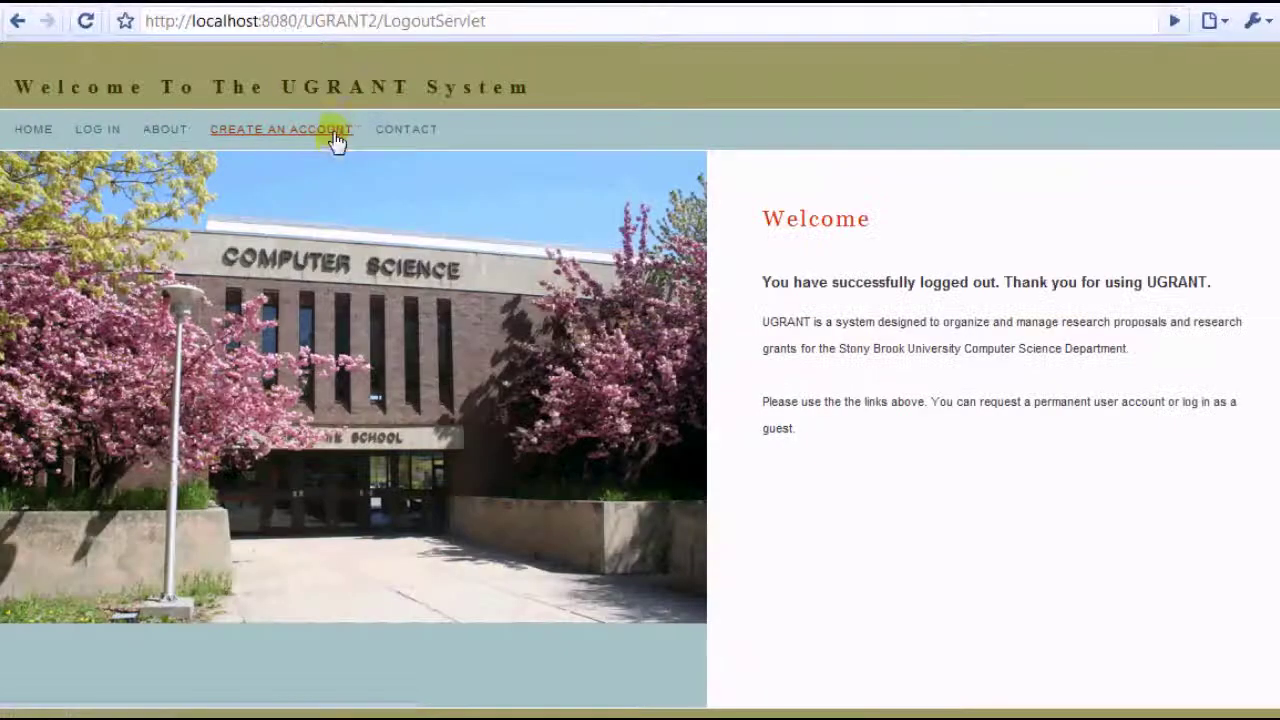
{"action": "left_click", "coordinate": [90, 129]}
{"action": "left_click", "coordinate": [306, 249]}
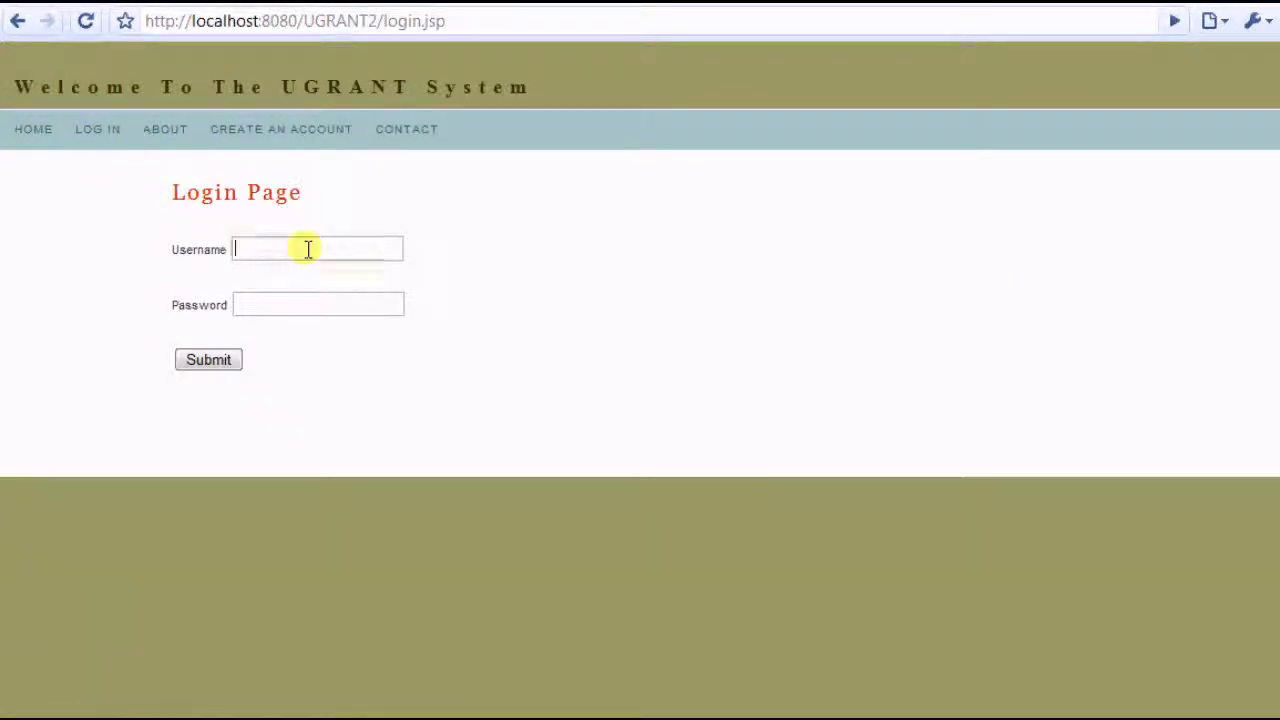
{"action": "left_click", "coordinate": [309, 249]}
{"action": "left_click", "coordinate": [287, 322]}
{"action": "left_click", "coordinate": [316, 304]}
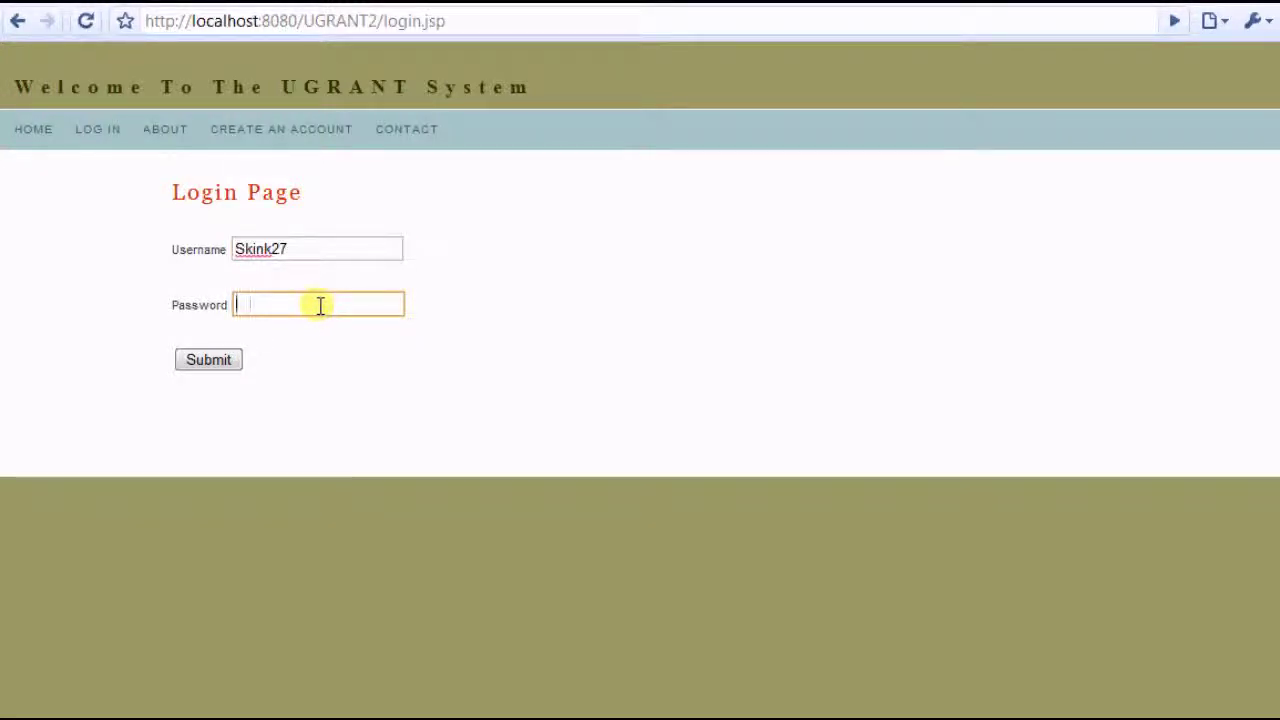
{"action": "type", "text": "********"}
{"action": "key", "text": "Return"}
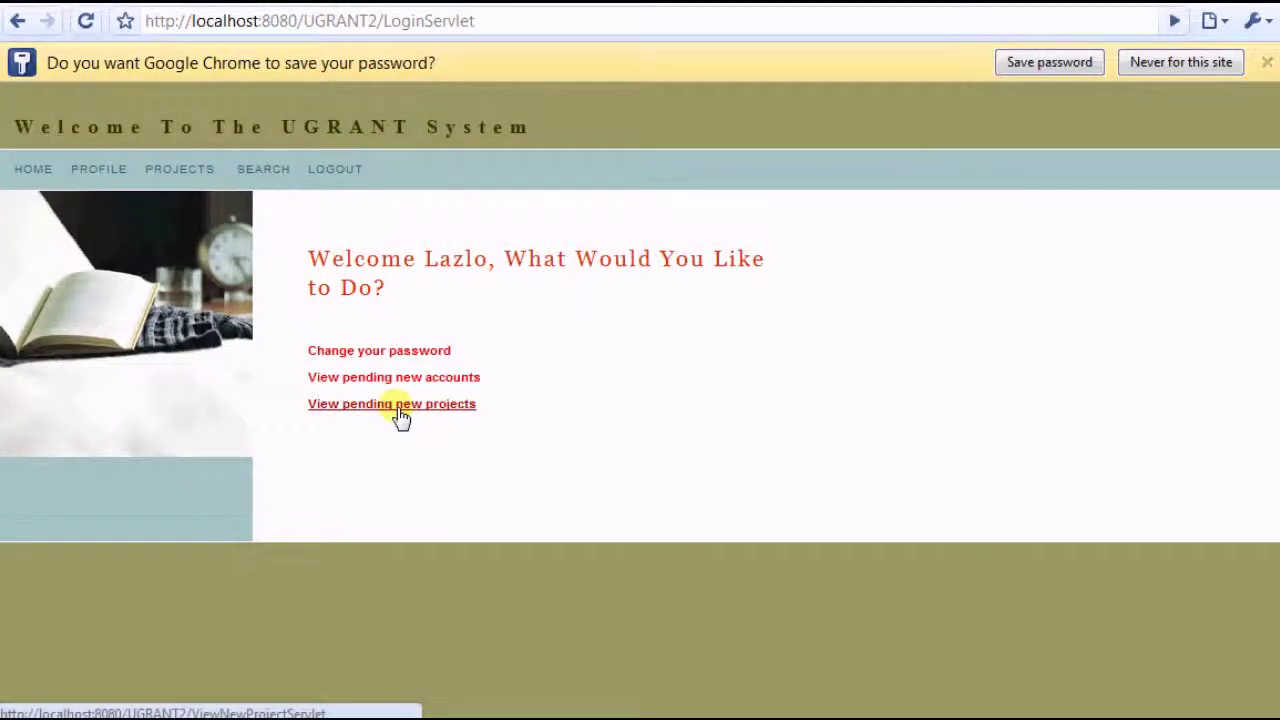
Allow the pending 'Really Awesome Thingy 2' project request and log out
{"action": "left_click", "coordinate": [400, 410]}
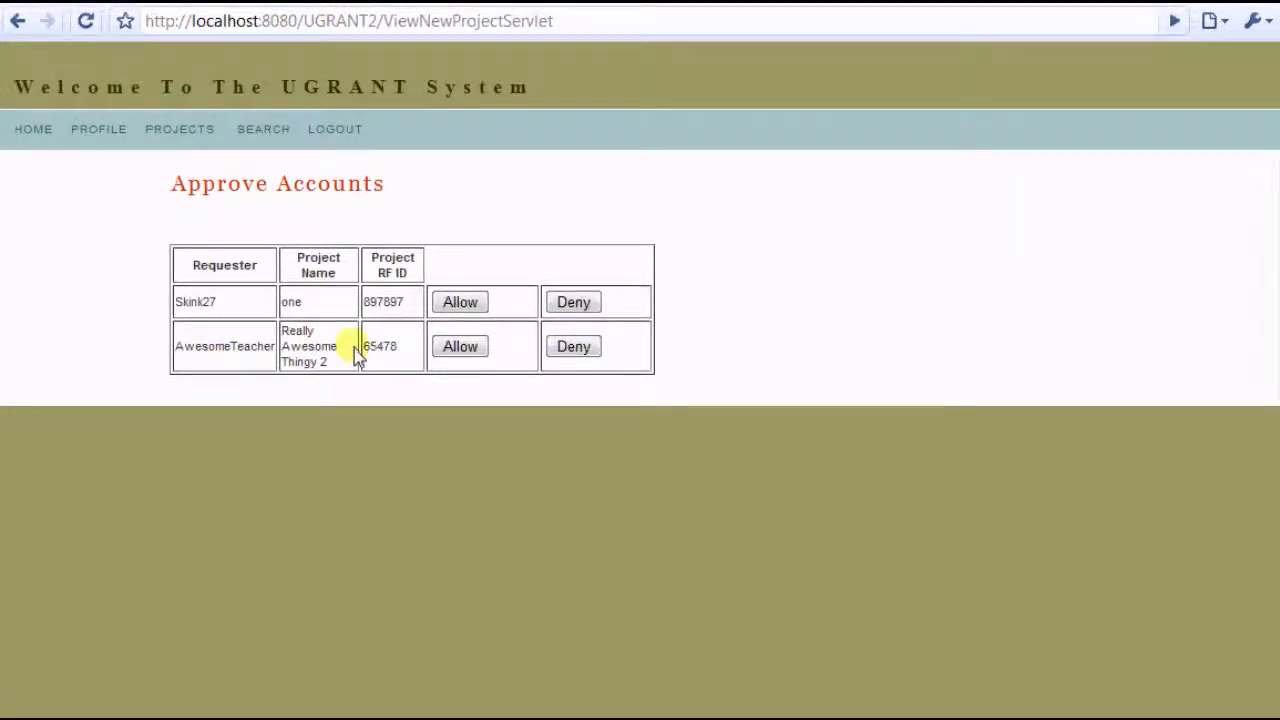
{"action": "left_click", "coordinate": [452, 347]}
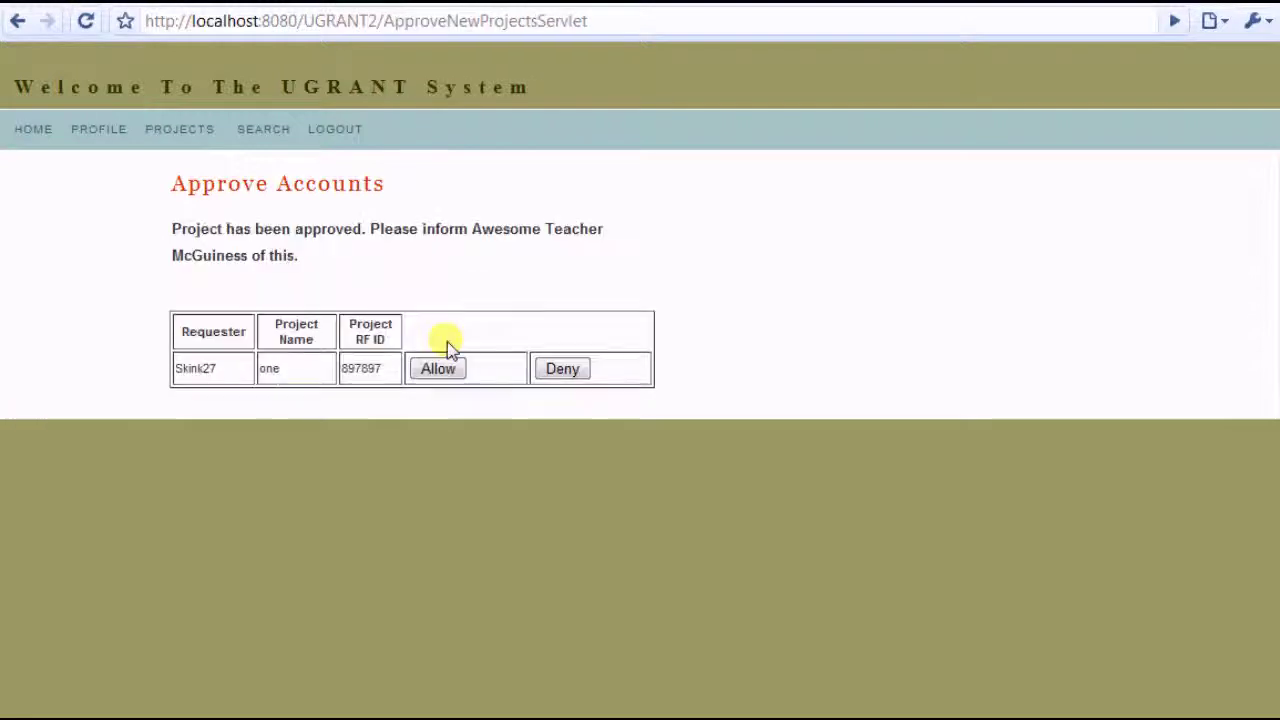
{"action": "left_click", "coordinate": [334, 135]}
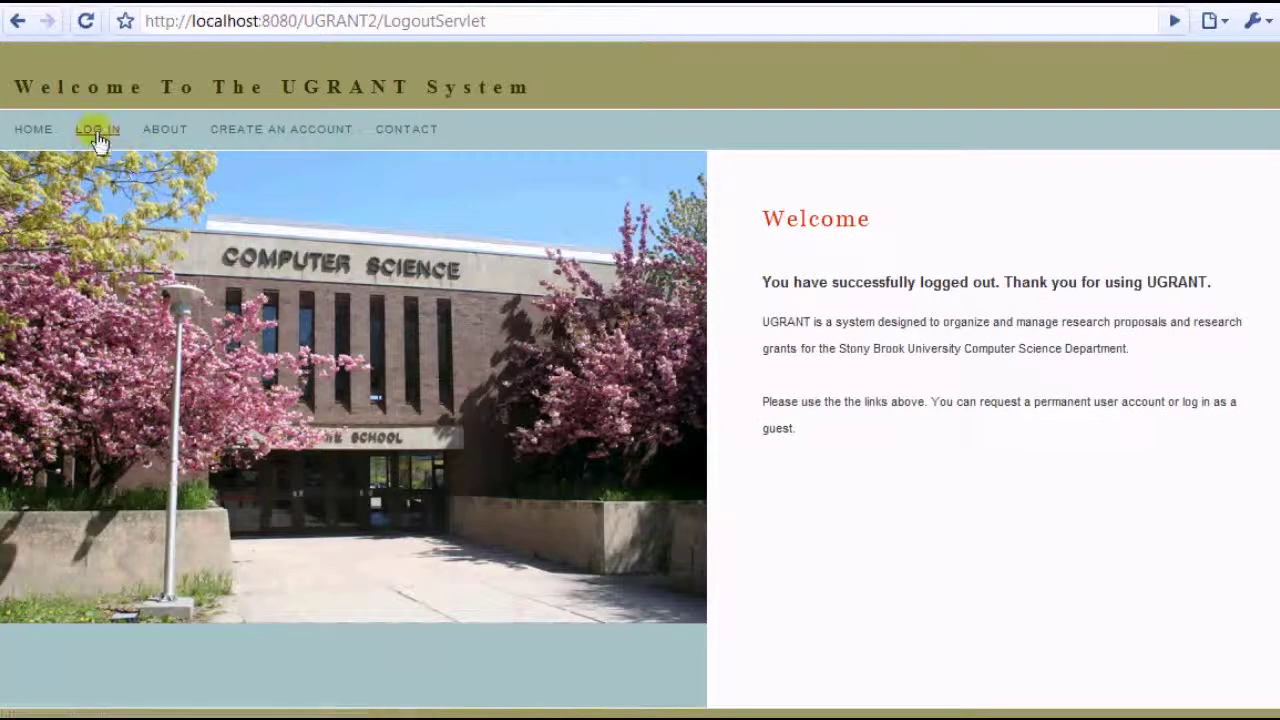
{"action": "left_click", "coordinate": [97, 130]}
Log back in as the professor and open the details of 'Really Awesome Thingy 2'
{"action": "left_click", "coordinate": [337, 249]}
{"action": "type", "text": "A"}
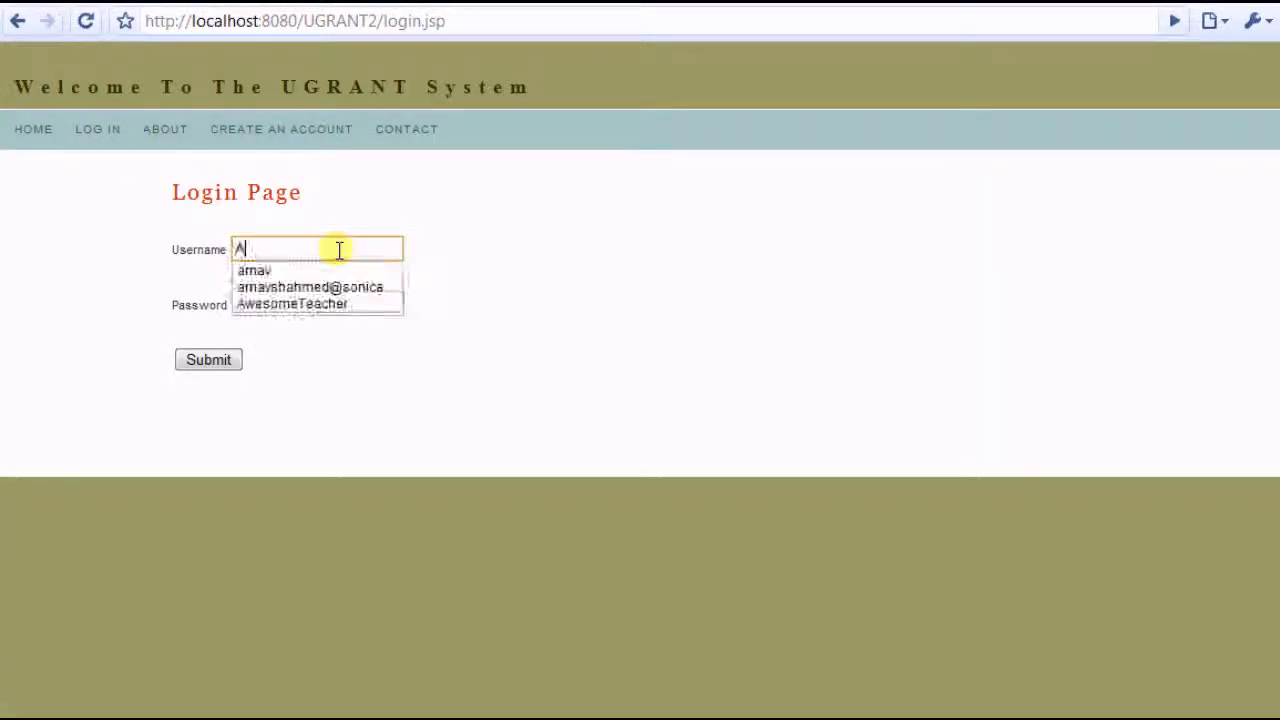
{"action": "key", "text": "Down"}
{"action": "key", "text": "Down"}
{"action": "key", "text": "Down"}
{"action": "key", "text": "Return"}
{"action": "left_click", "coordinate": [351, 301]}
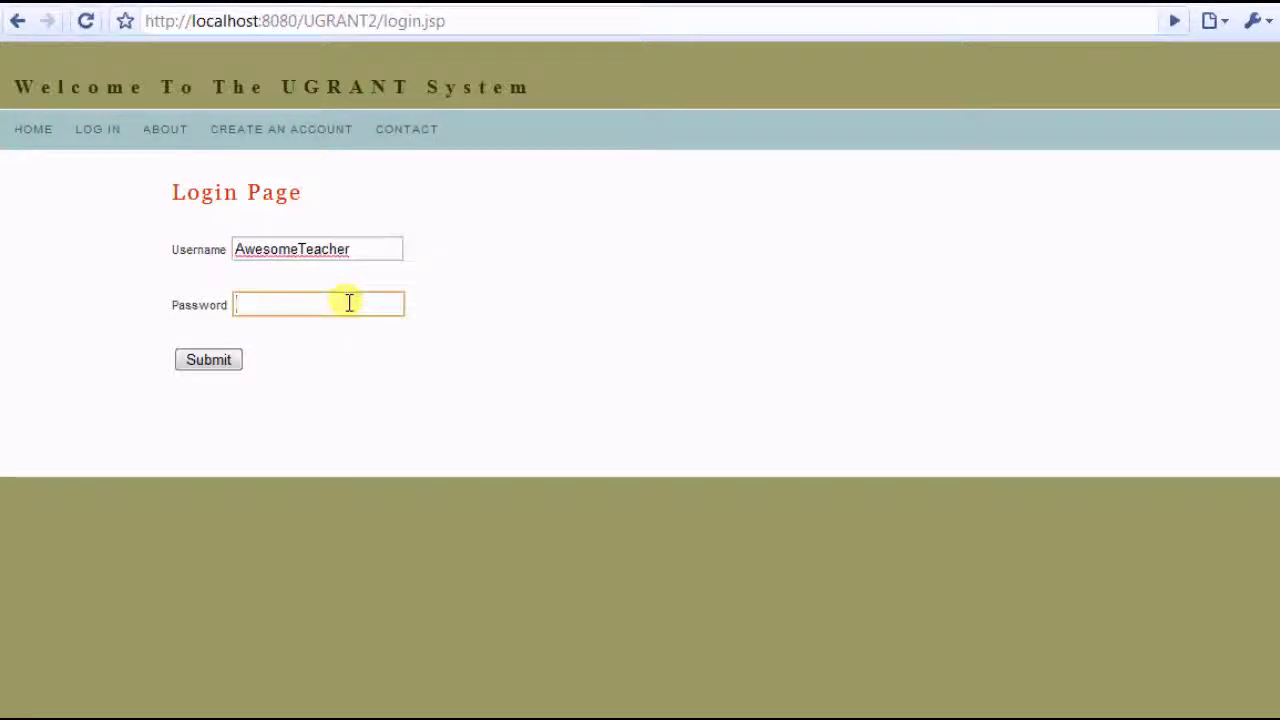
{"action": "key", "text": "Return"}
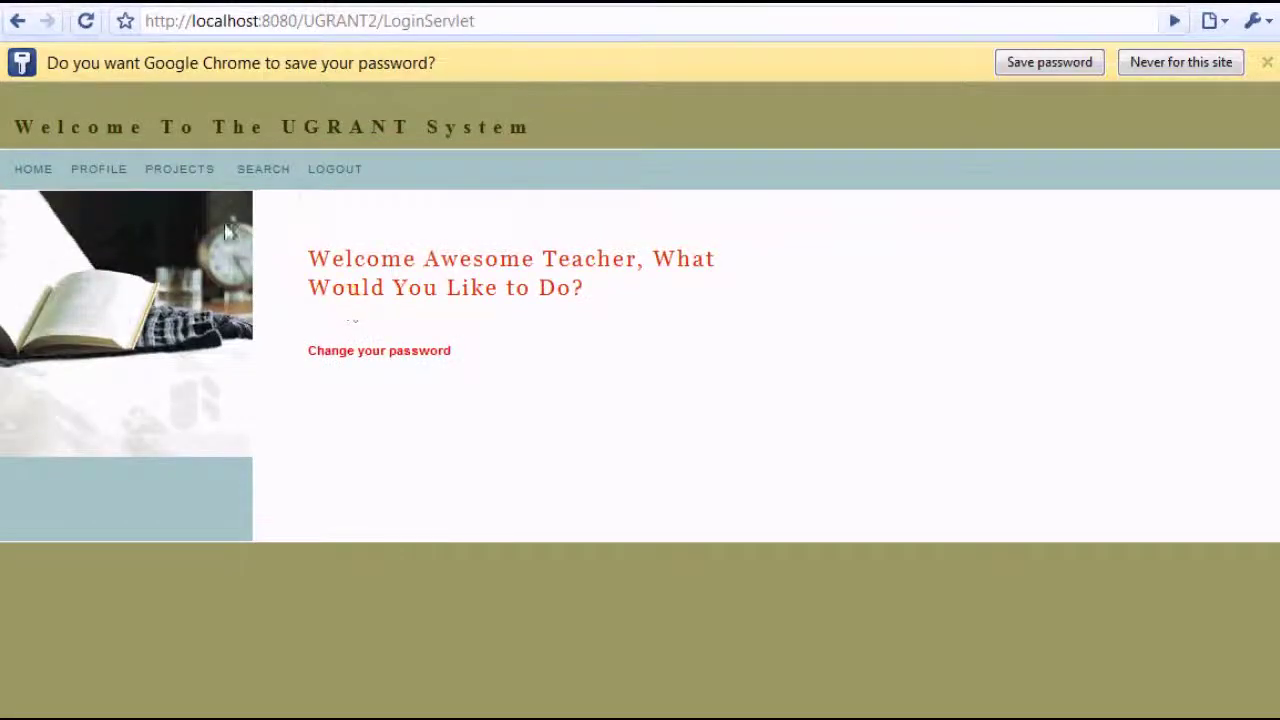
{"action": "left_click", "coordinate": [165, 170]}
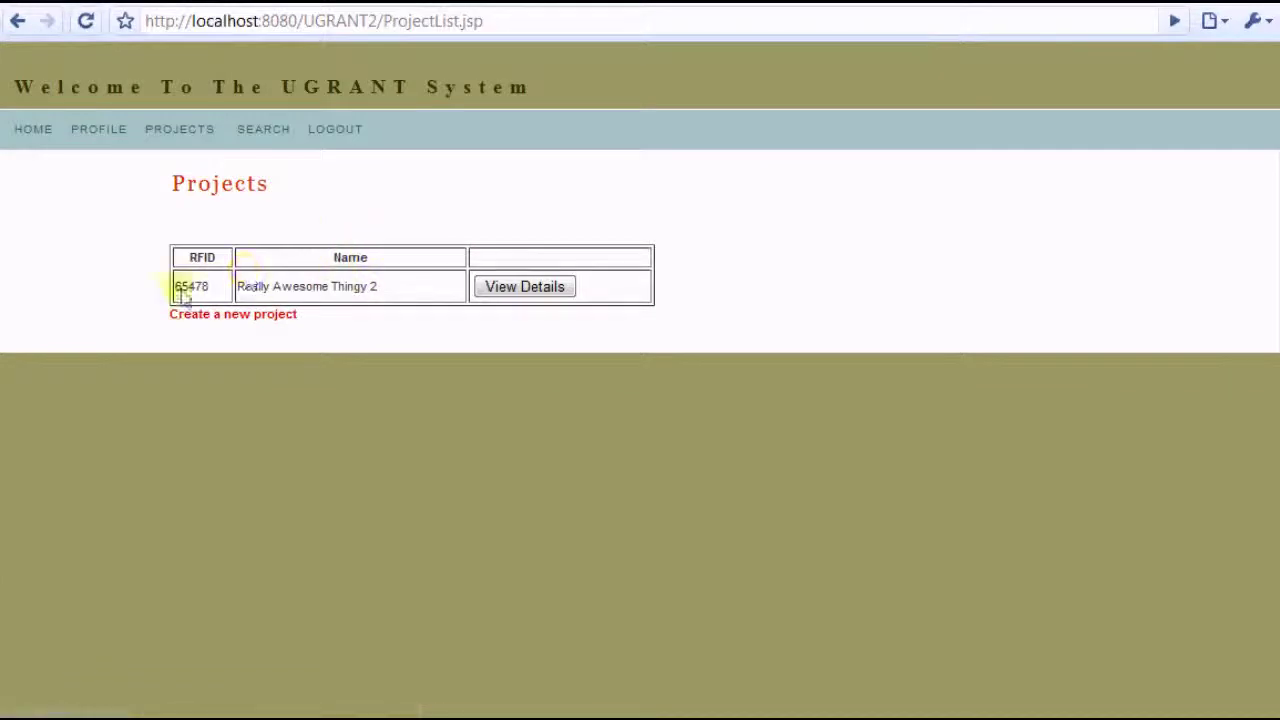
{"action": "left_click", "coordinate": [536, 289]}
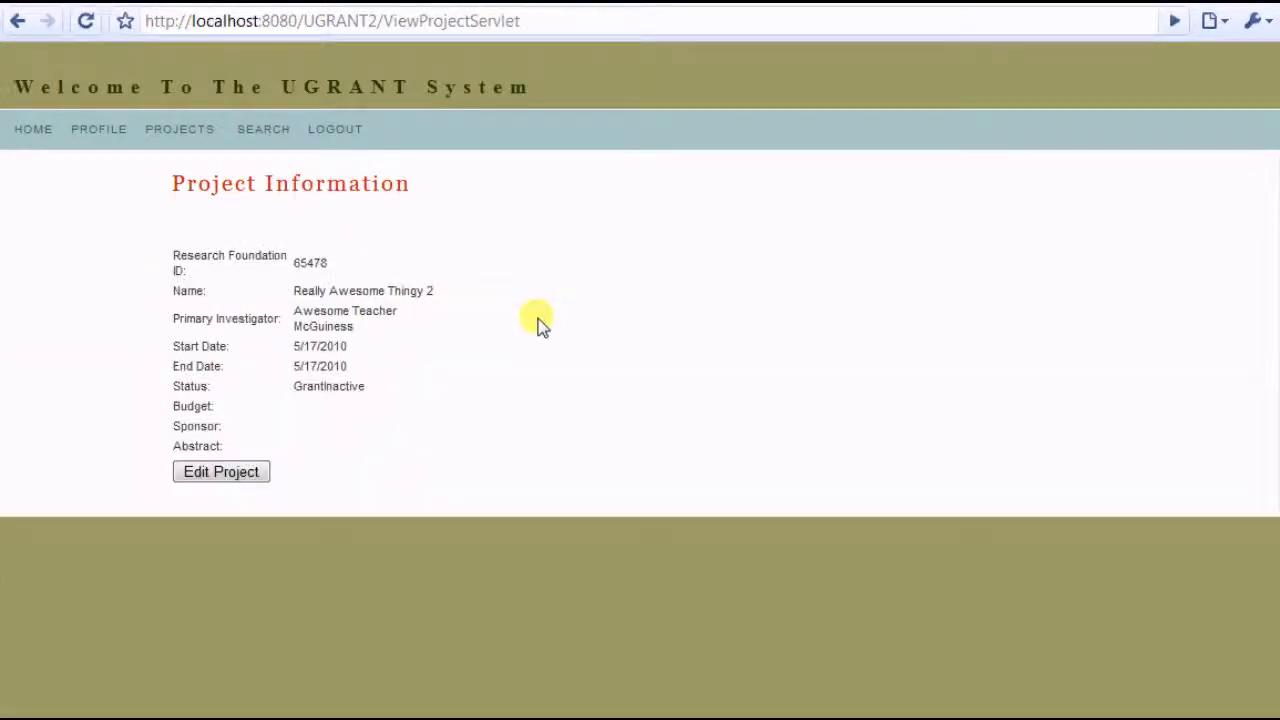
Edit project 65478: budget 50,000, sponsor Research Foundation, abstract 'Totally top secret', then save
{"action": "left_click", "coordinate": [237, 476]}
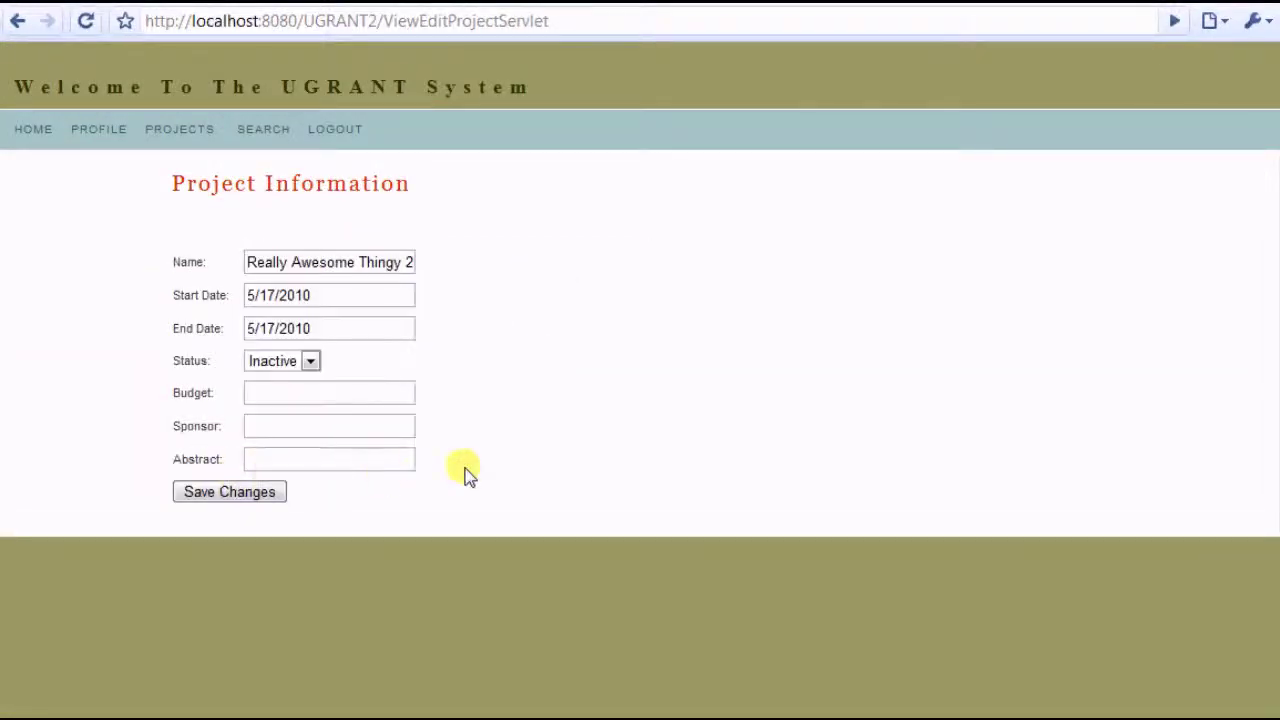
{"action": "left_click", "coordinate": [351, 399]}
{"action": "type", "text": "50"}
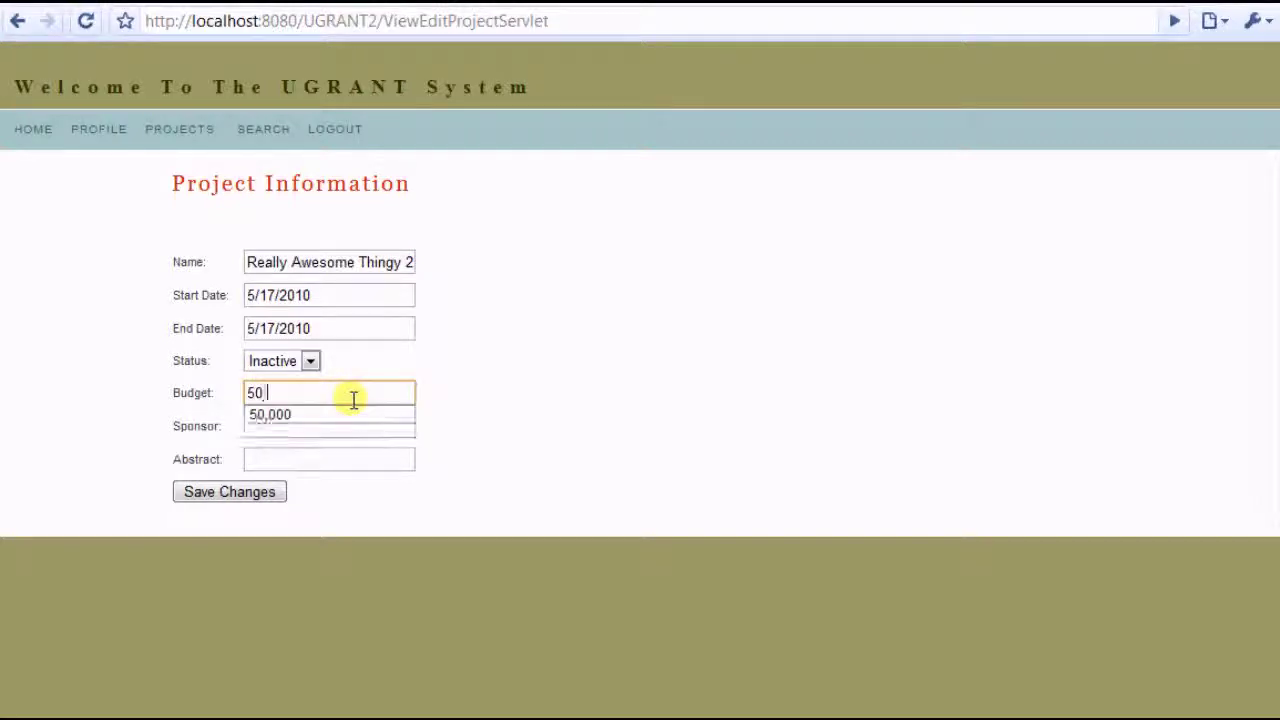
{"action": "key", "text": "Escape"}
{"action": "key", "text": "Tab"}
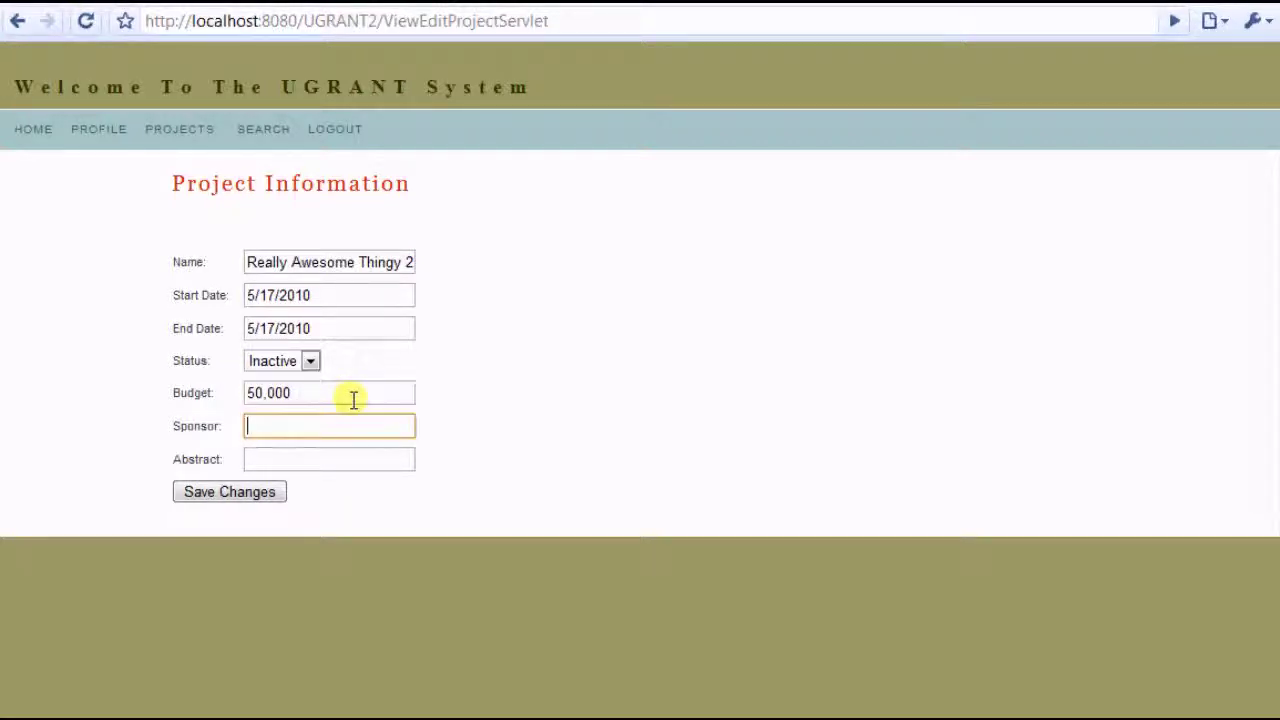
{"action": "type", "text": "Res"}
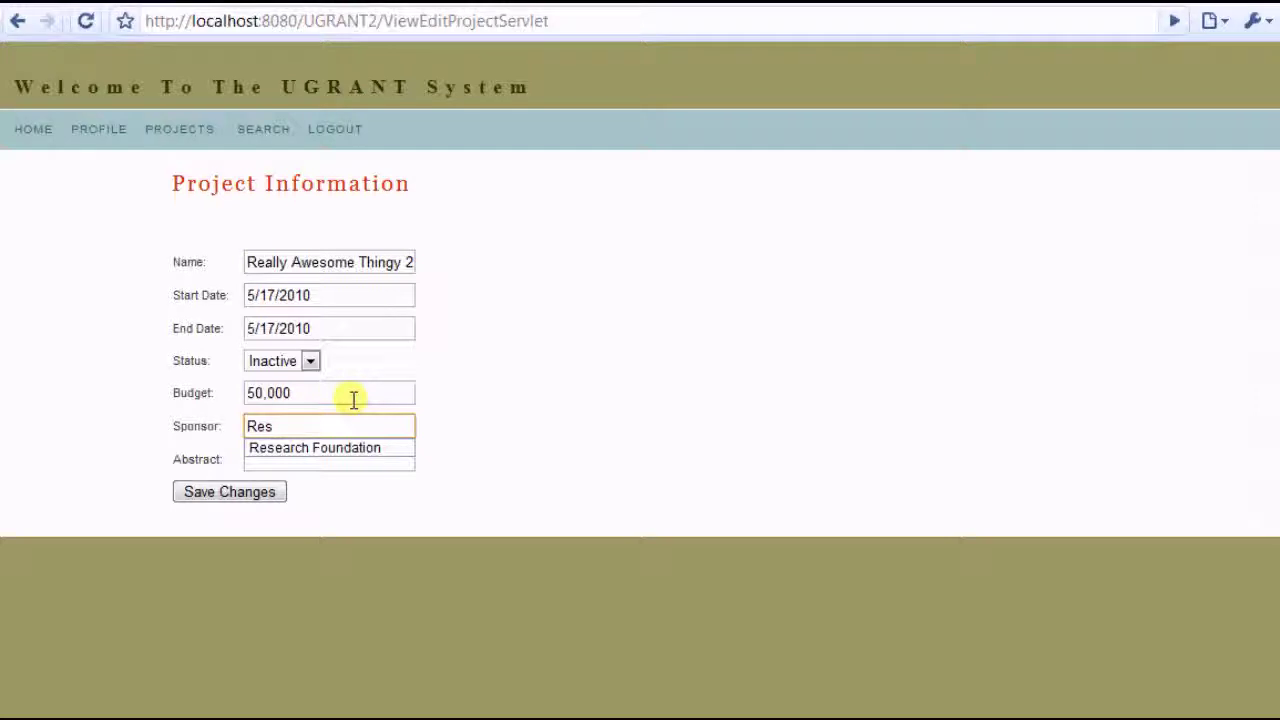
{"action": "key", "text": "Down"}
{"action": "key", "text": "Return"}
{"action": "key", "text": "Tab"}
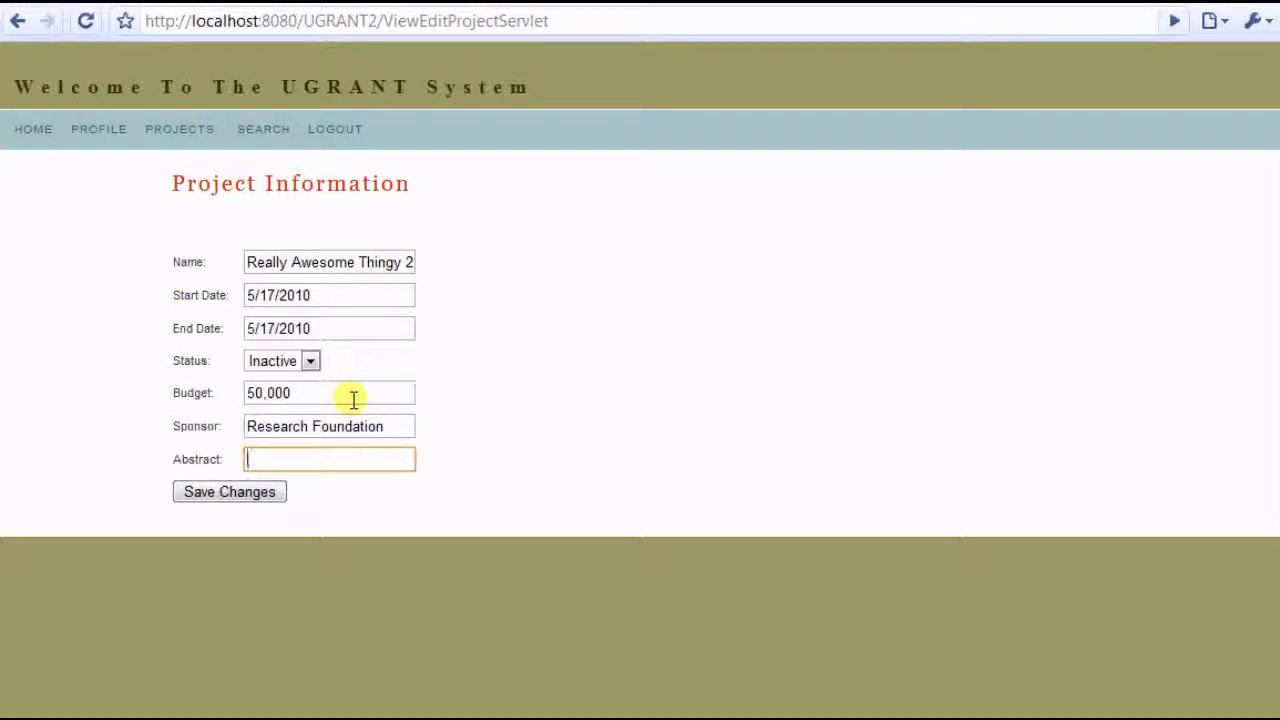
{"action": "type", "text": "Totally top secret"}
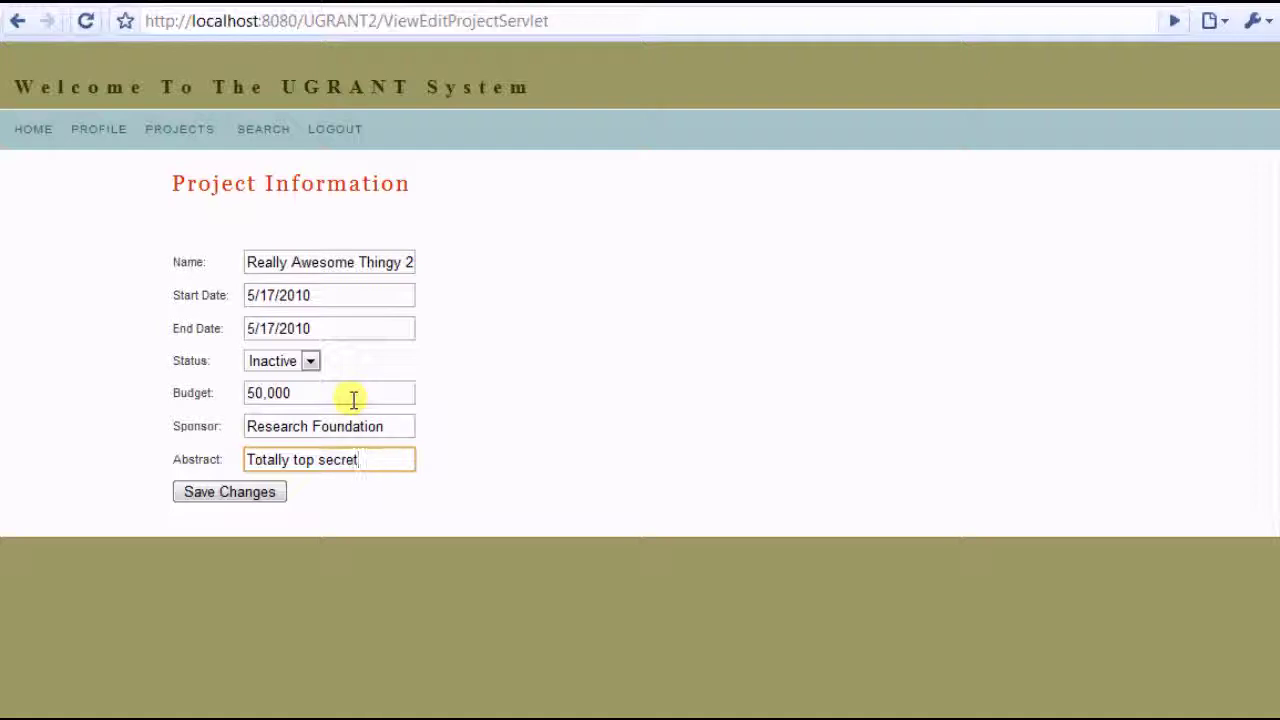
{"action": "left_click", "coordinate": [275, 492]}
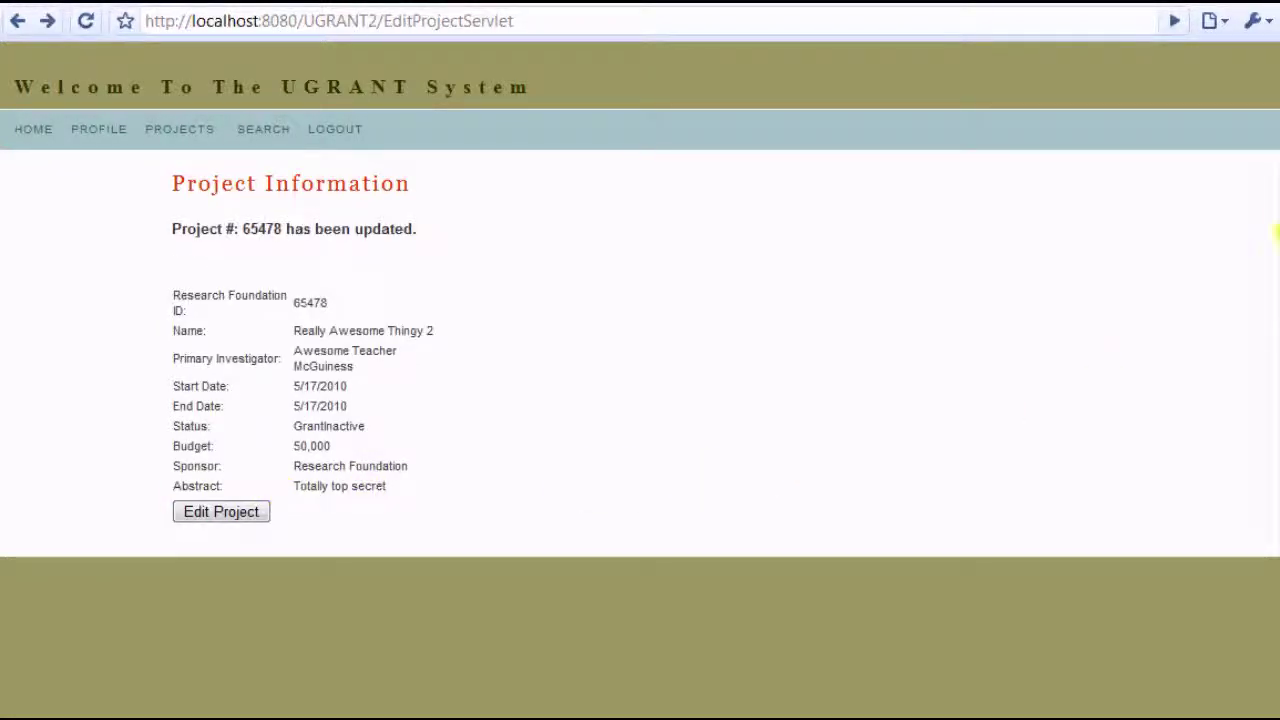
Search for projects named 'Project Twa'
{"action": "left_click", "coordinate": [268, 129]}
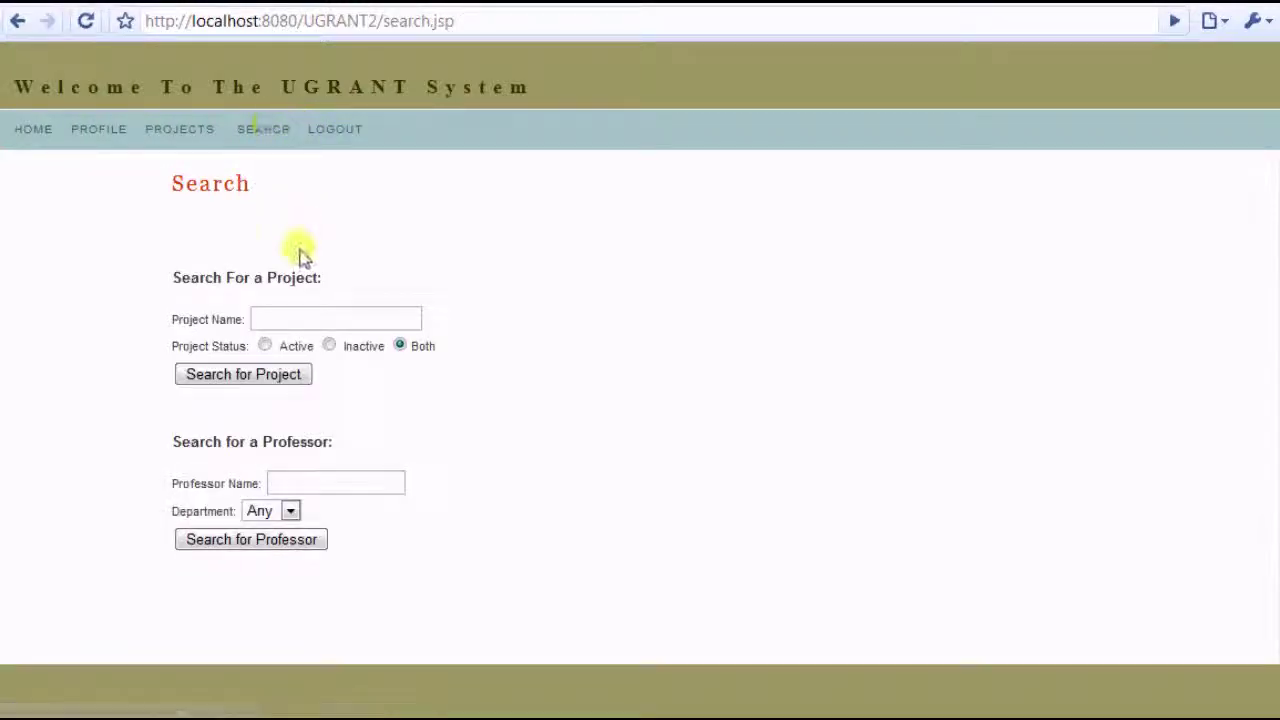
{"action": "left_click", "coordinate": [302, 316]}
{"action": "left_click", "coordinate": [302, 341]}
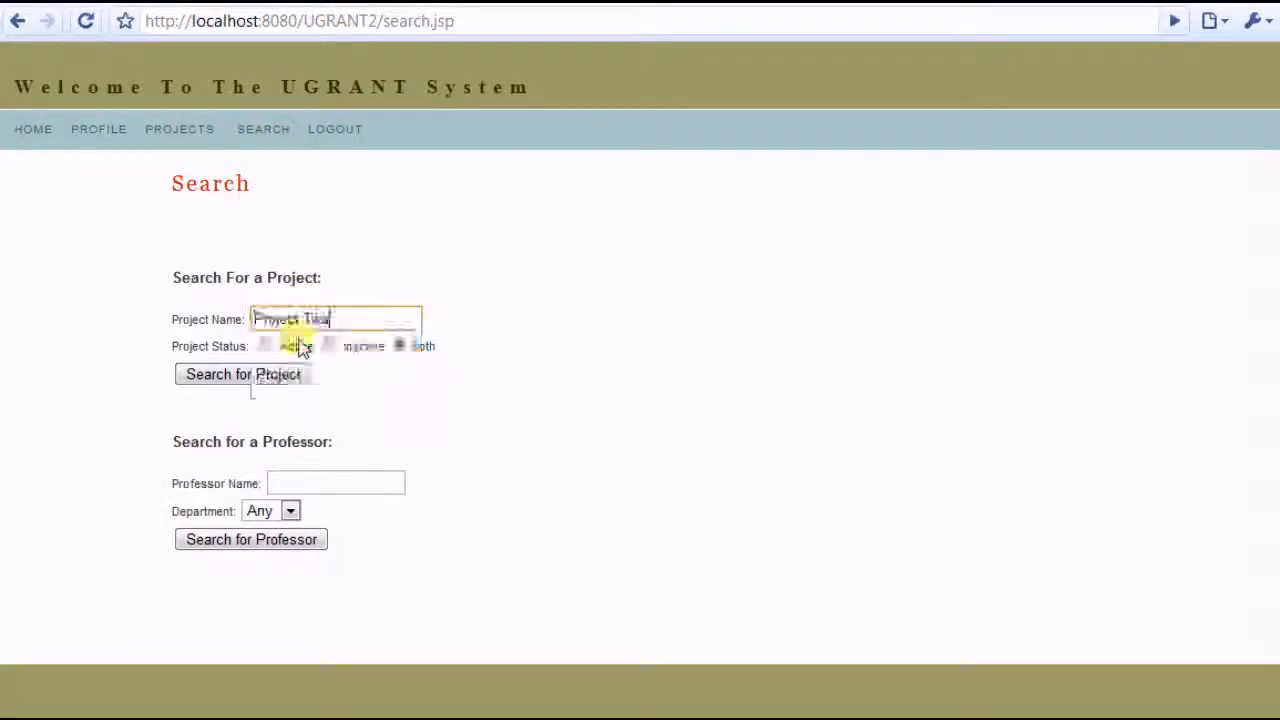
{"action": "left_click", "coordinate": [275, 378]}
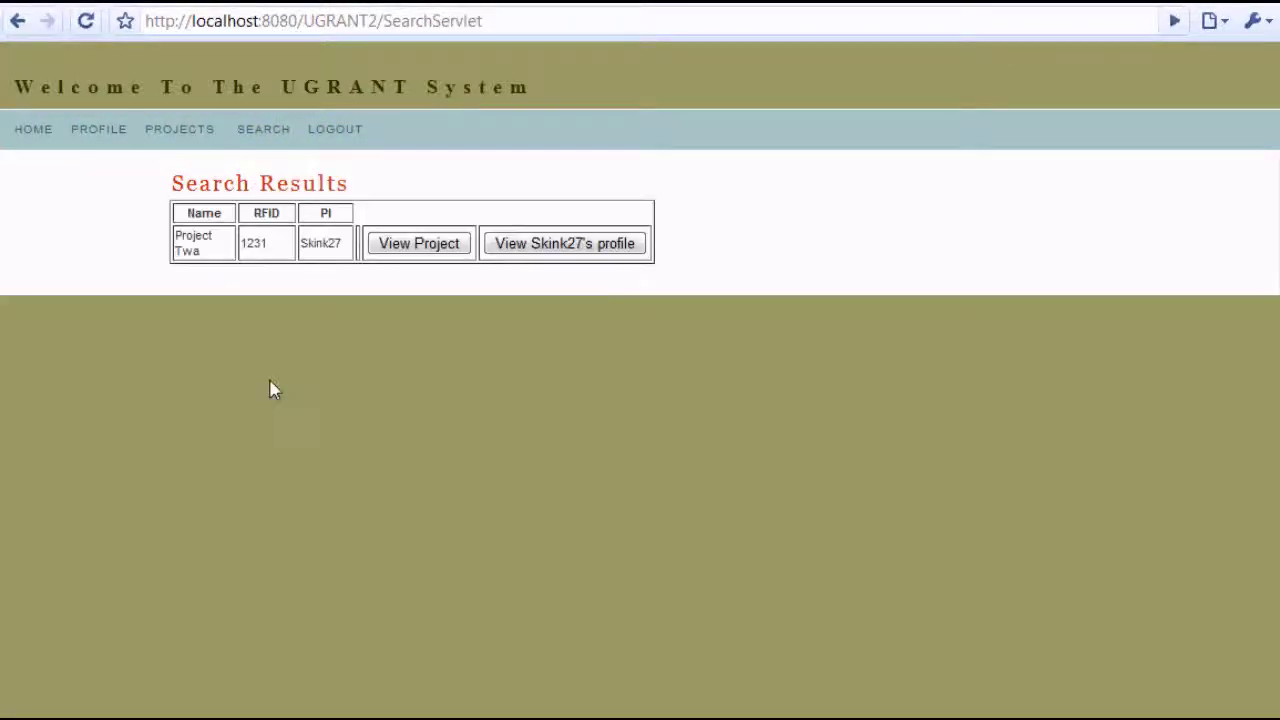
View the found project and its investigator's profile, then return to the search form
{"action": "left_click", "coordinate": [410, 245]}
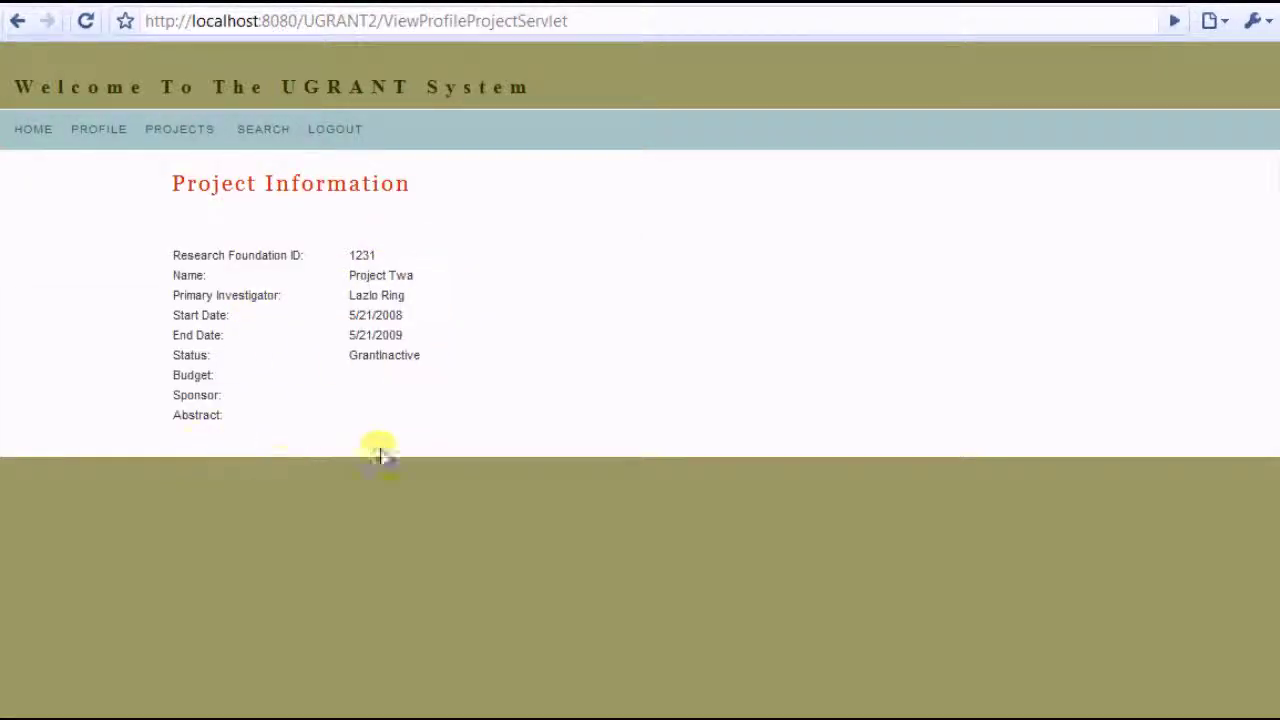
{"action": "key", "text": "alt+Left"}
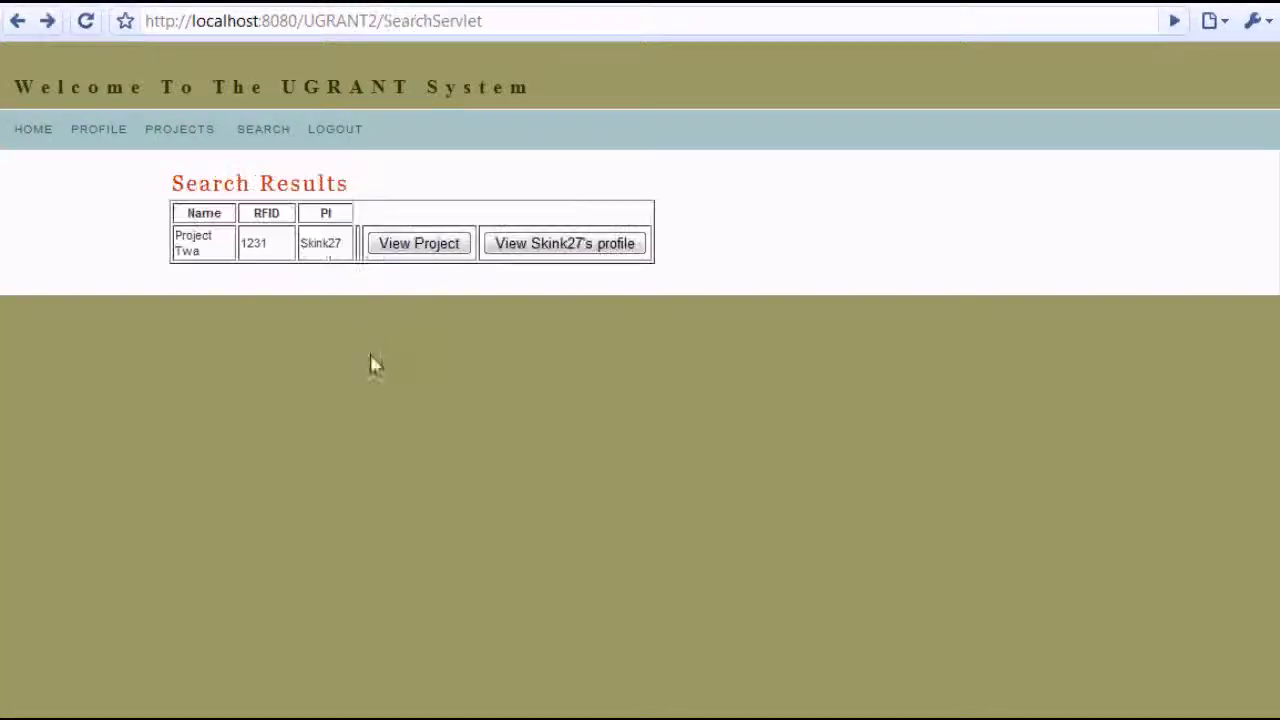
{"action": "left_click", "coordinate": [545, 253]}
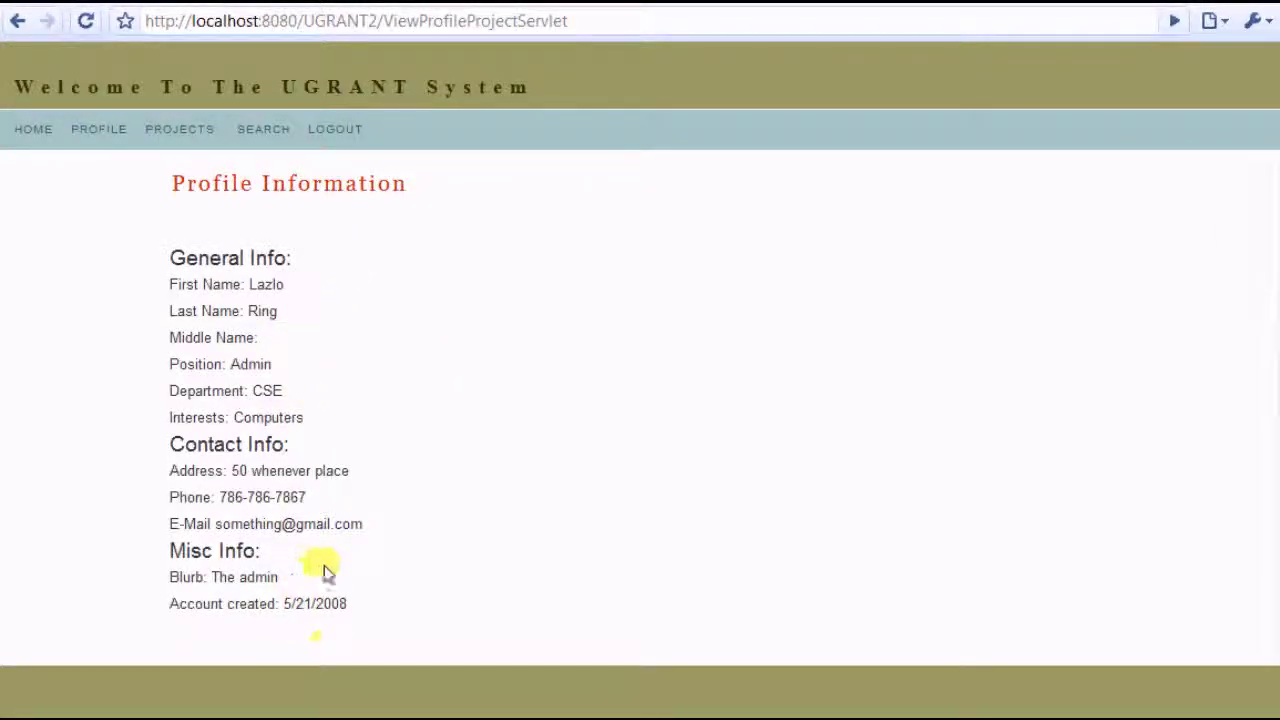
{"action": "key", "text": "alt+Left"}
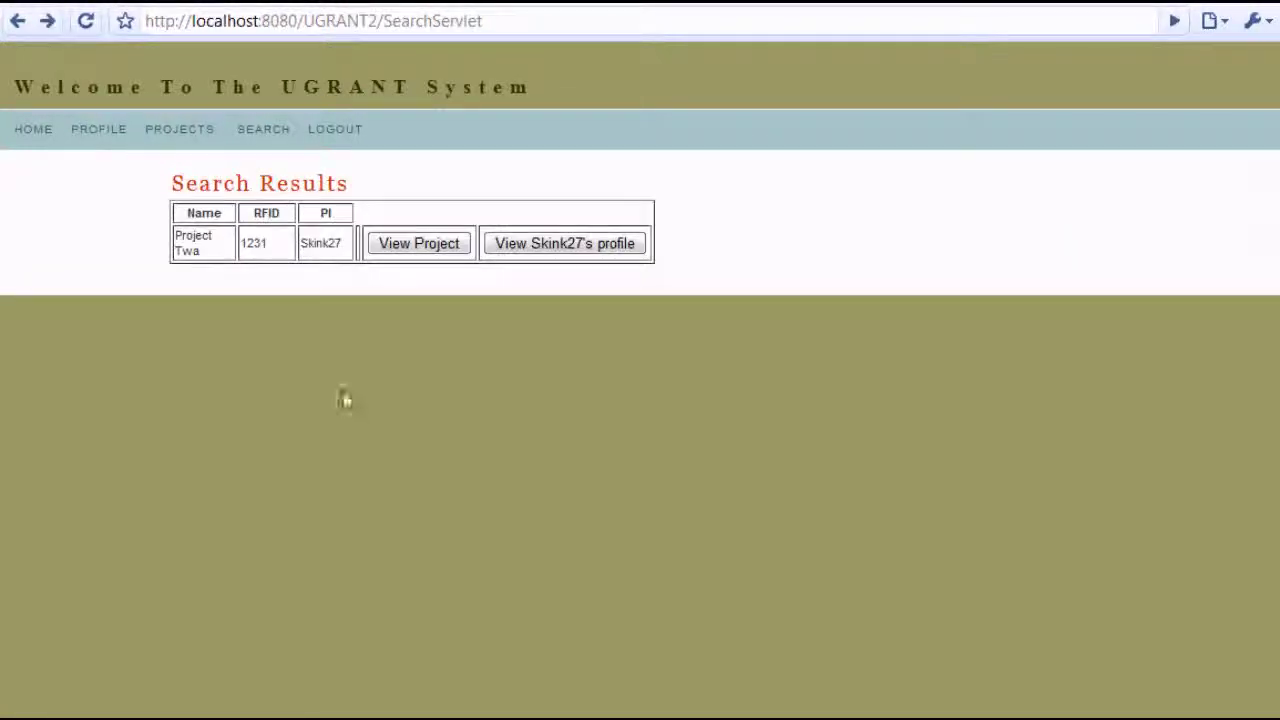
{"action": "key", "text": "alt+Left"}
Search for a professor by name
{"action": "left_click", "coordinate": [316, 482]}
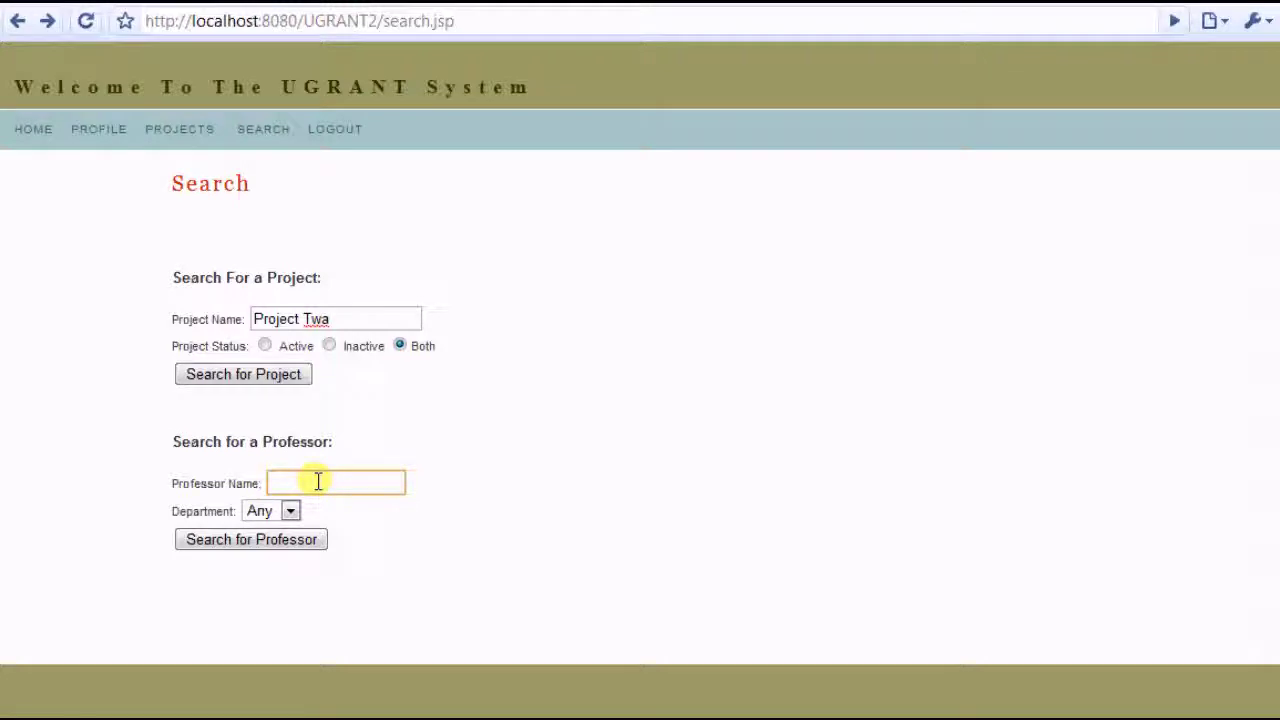
{"action": "type", "text": "Lazlo"}
{"action": "key", "text": "Tab"}
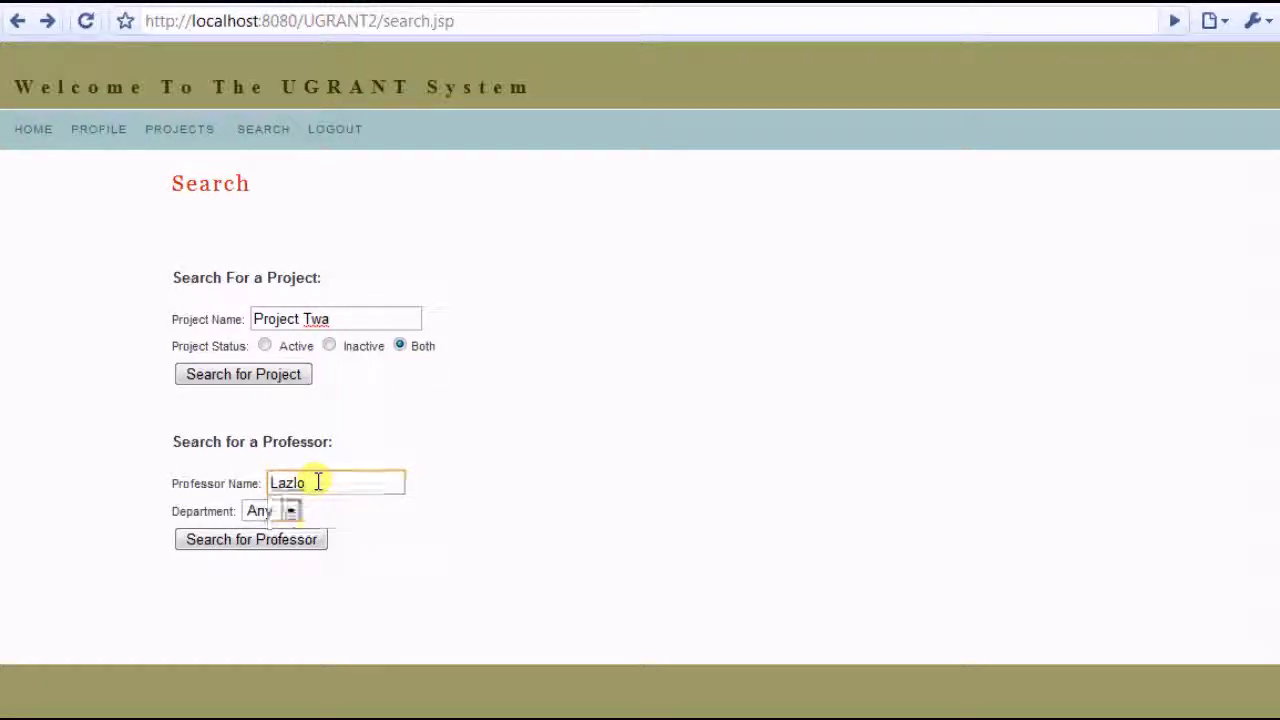
{"action": "left_click", "coordinate": [271, 540]}
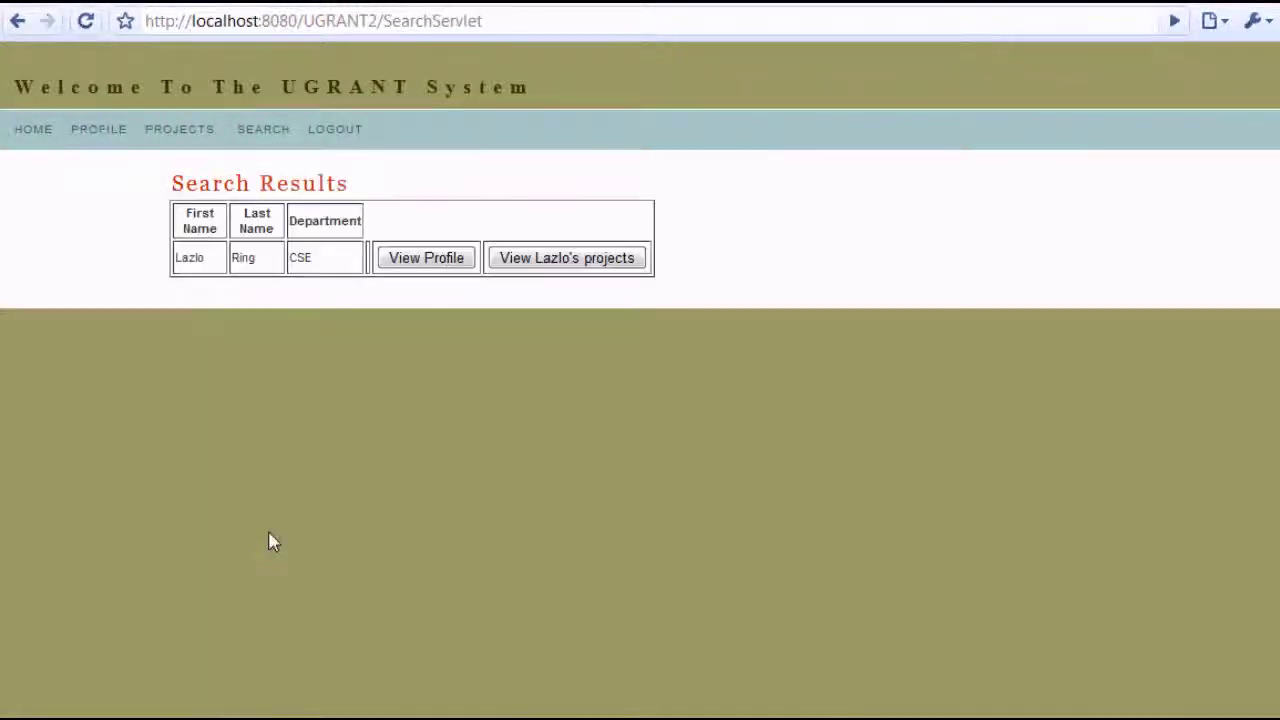
View that professor's Project1 details, then log out
{"action": "left_click", "coordinate": [515, 258]}
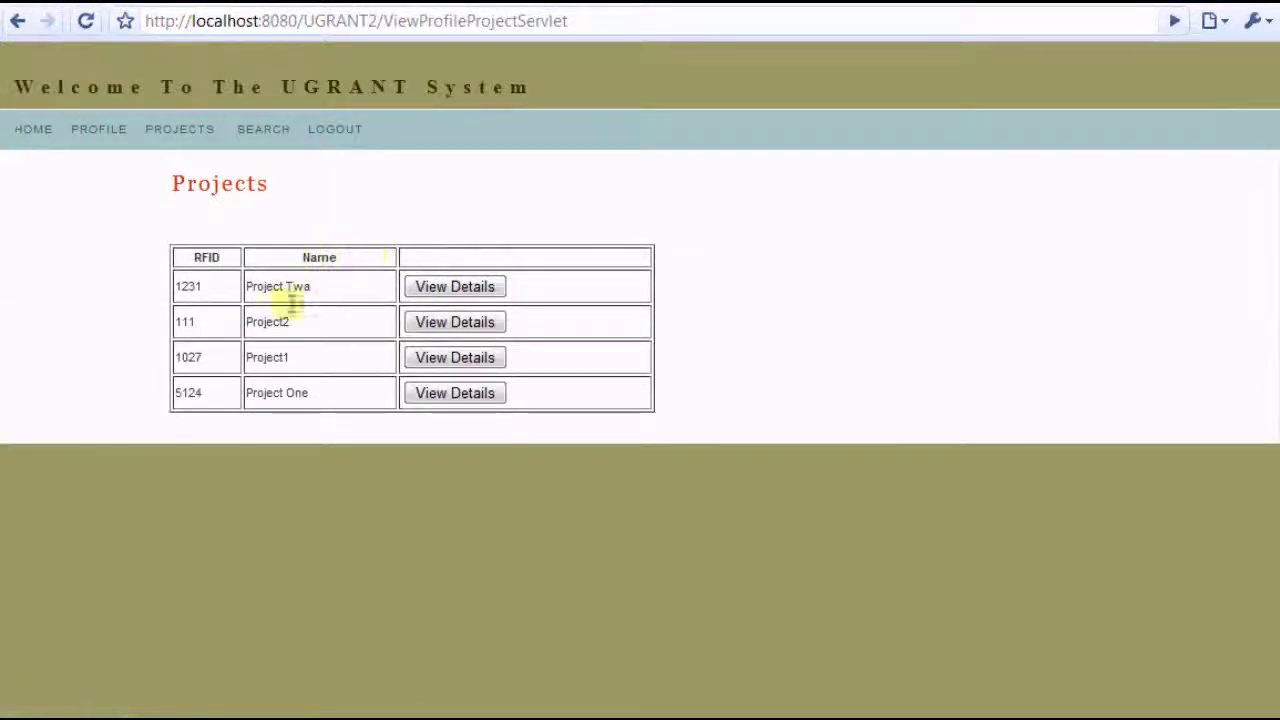
{"action": "left_click", "coordinate": [455, 358]}
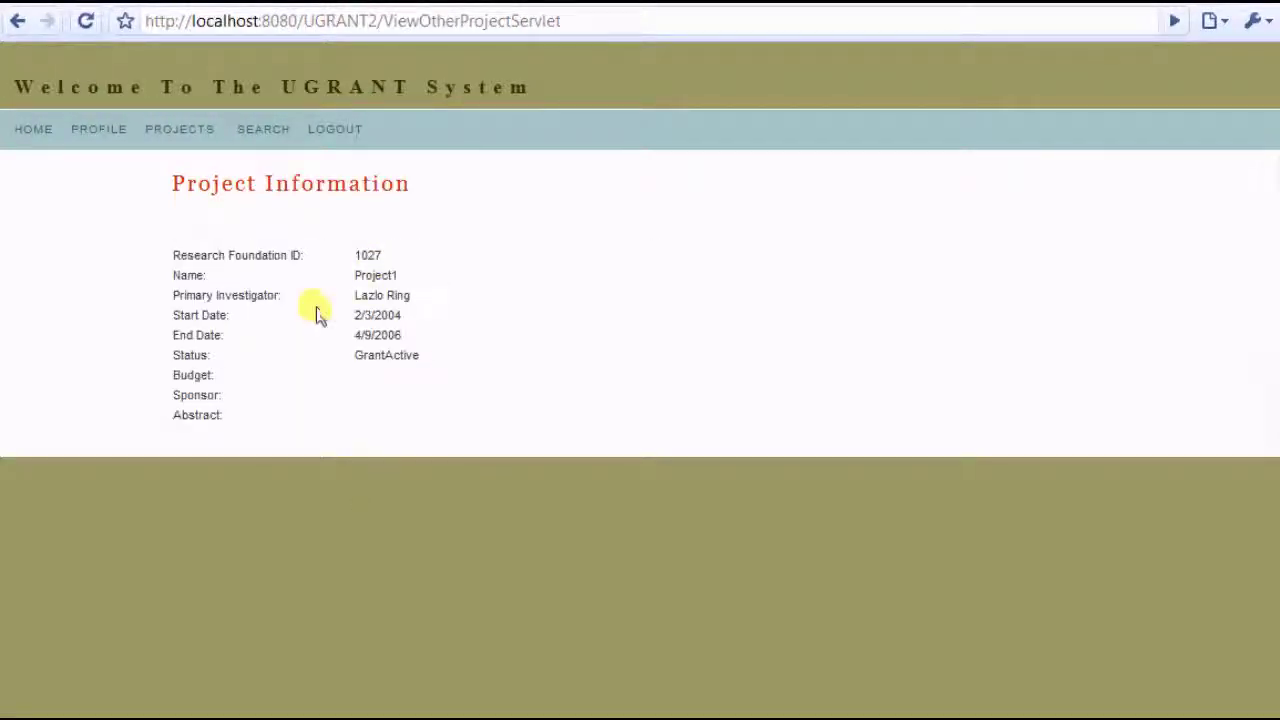
{"action": "left_click", "coordinate": [335, 131]}
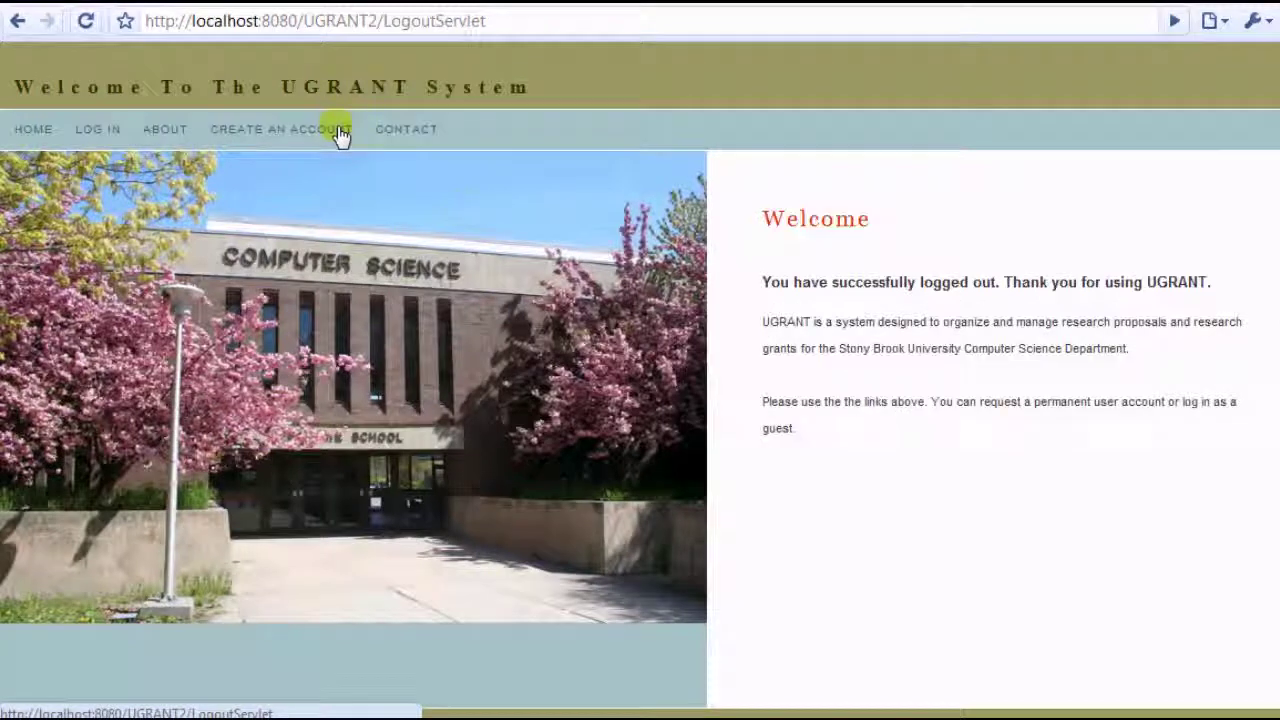